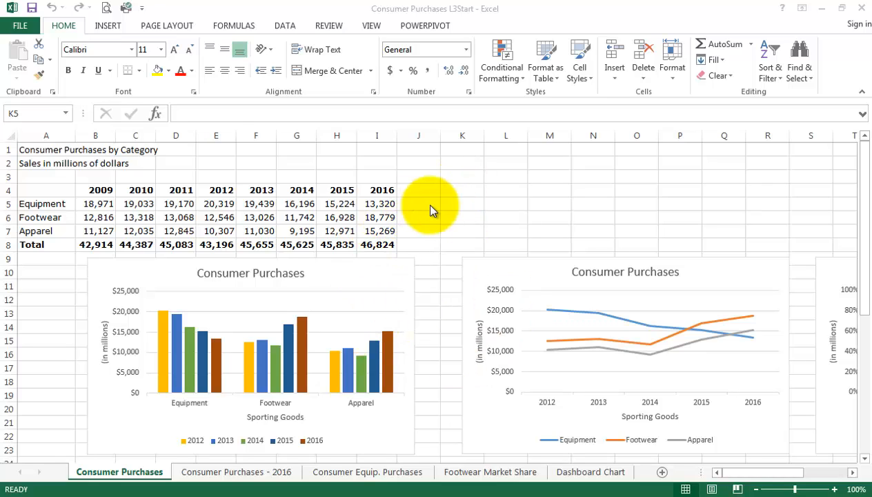
Look through the data on the Footwear Market Share and Dashboard Chart worksheets.
click(475, 475)
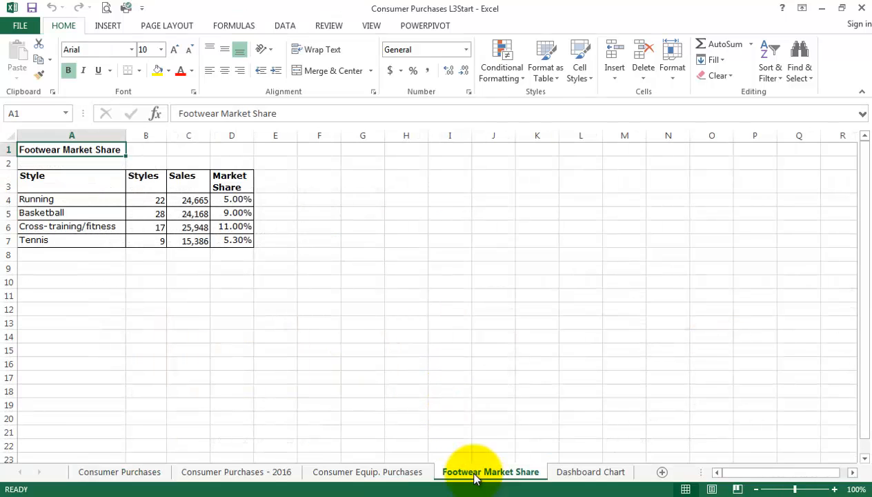
click(587, 475)
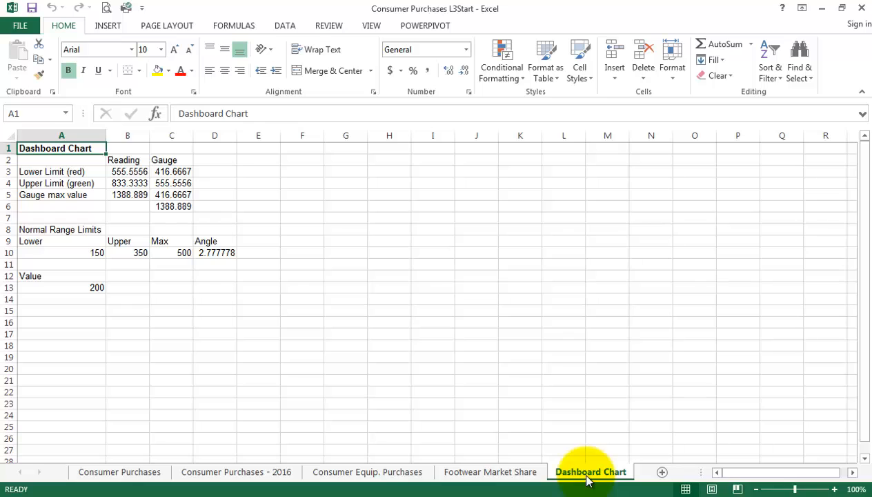
click(486, 475)
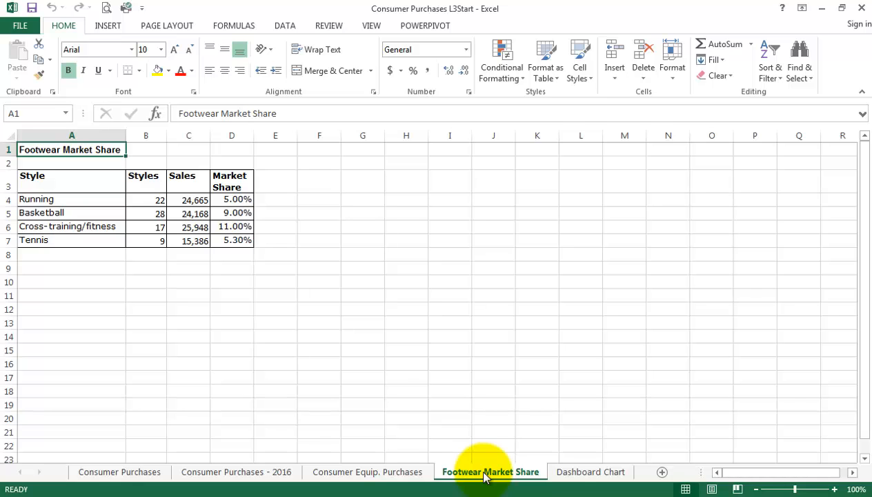
click(586, 475)
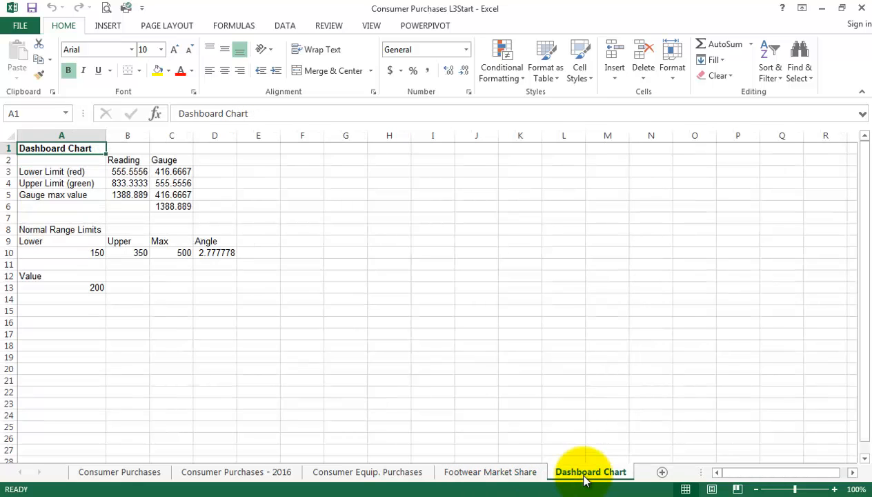
click(474, 476)
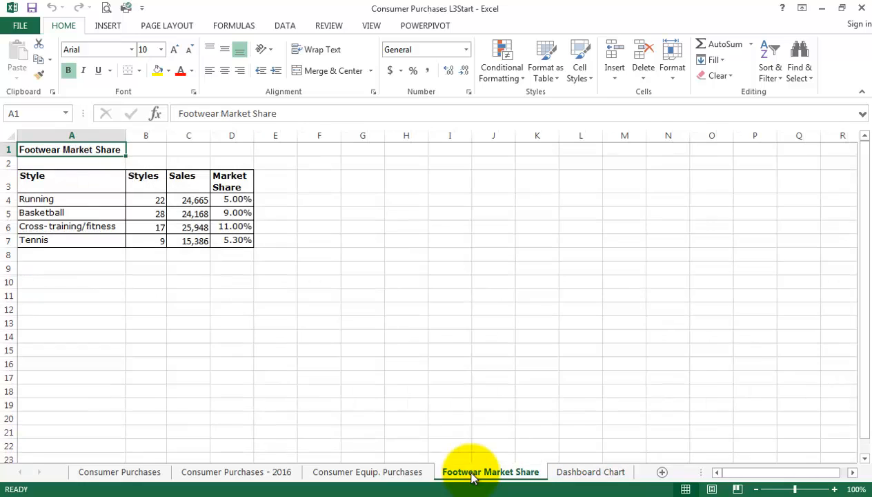
Open the Consumer Equip. Purchases worksheet and examine the purchases by sport and year in A3:D19.
click(380, 475)
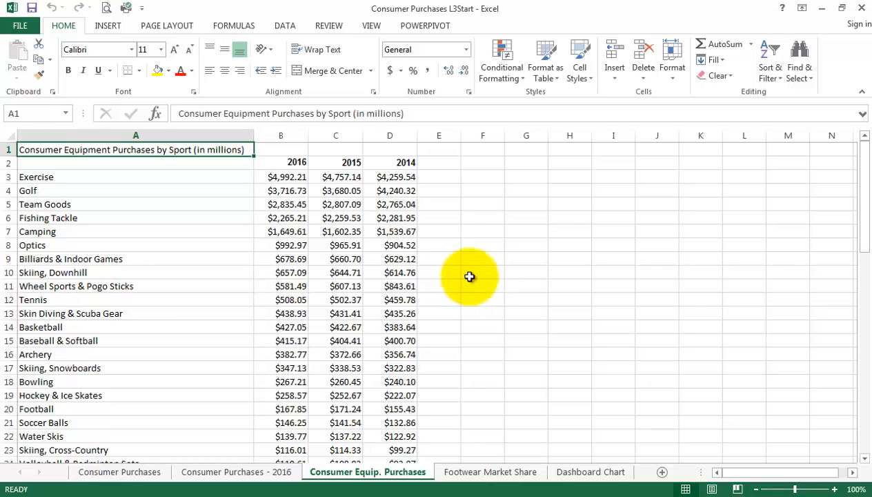
drag(35, 177, 409, 397)
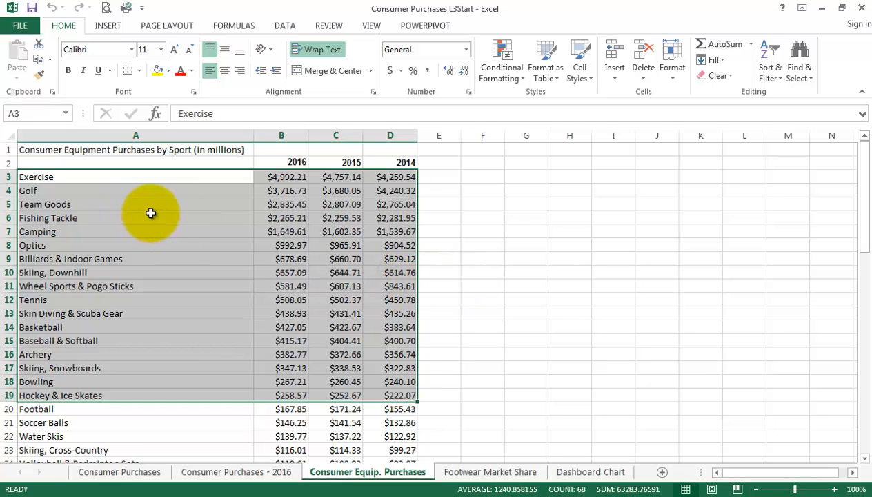
click(497, 231)
Insert a Radar chart of the 2016 equipment purchases for Exercise through Skiing, Downhill, using the range A3:B10.
drag(23, 176, 288, 271)
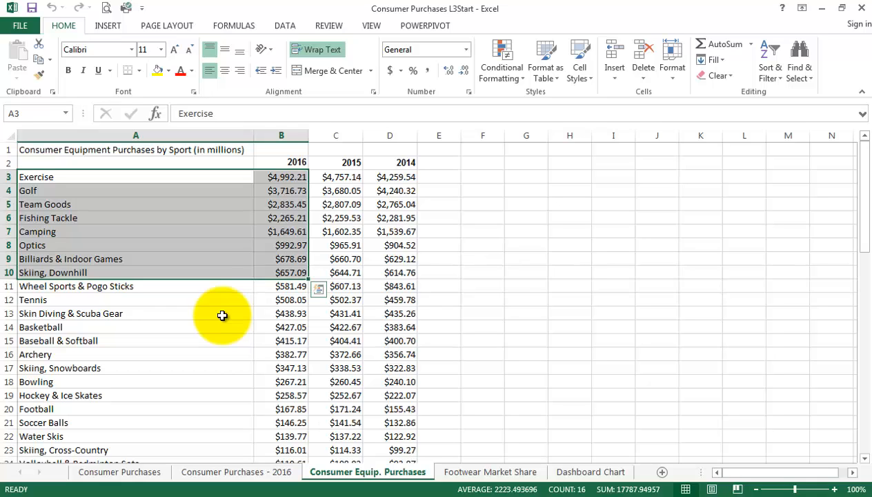
click(114, 28)
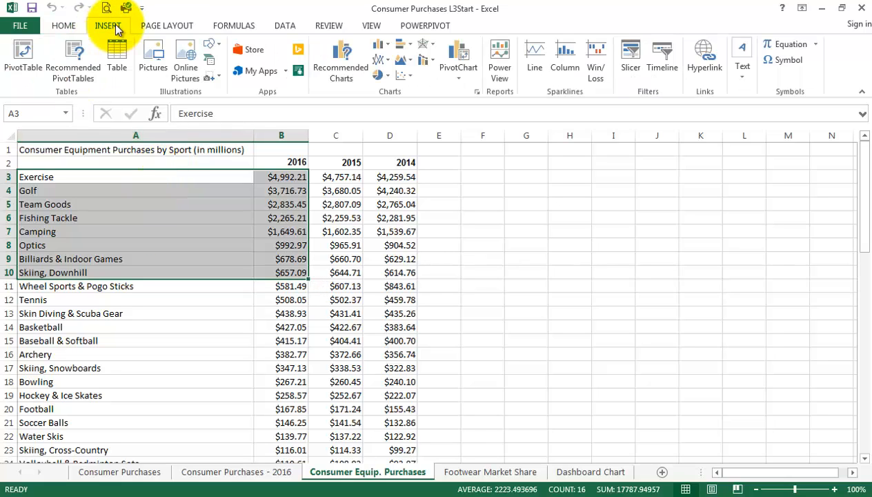
click(361, 78)
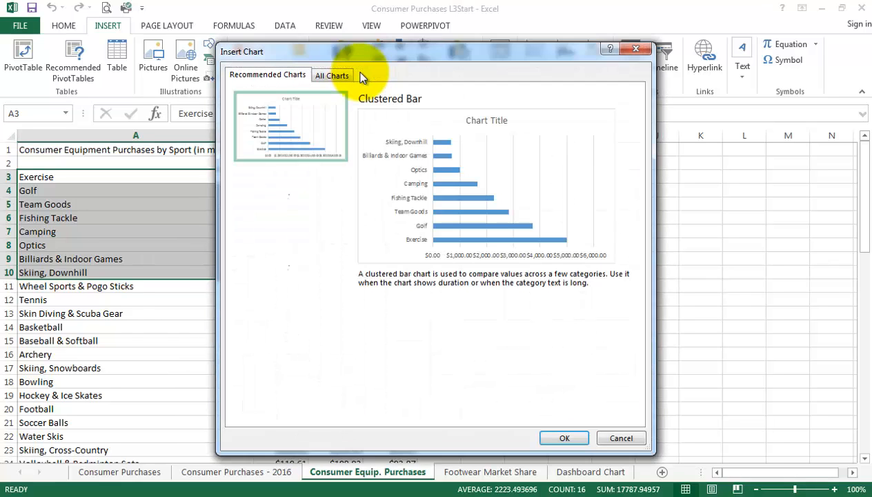
click(337, 77)
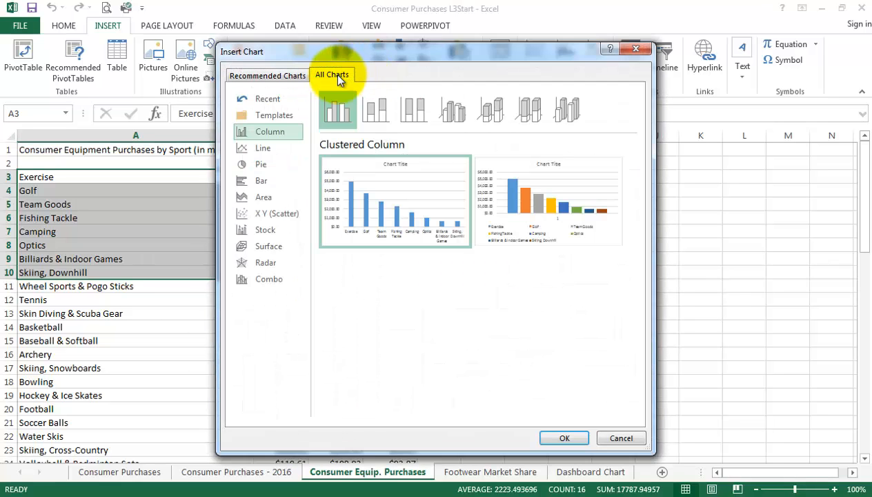
click(259, 263)
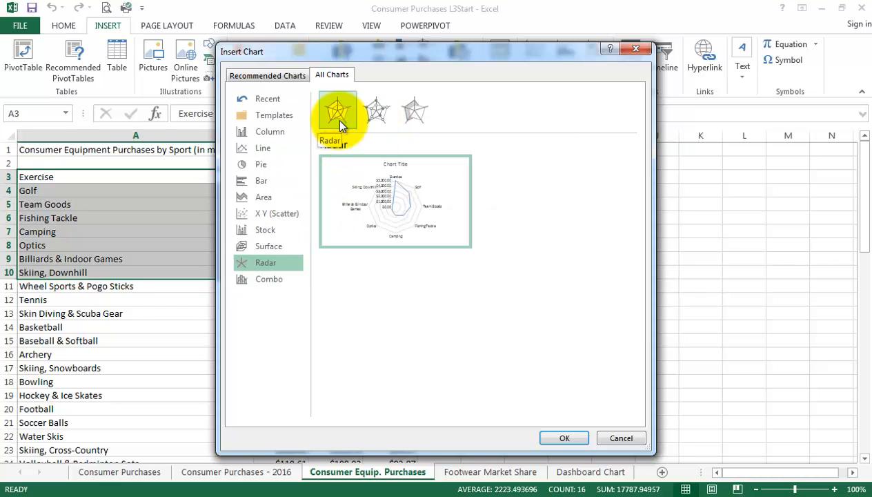
click(565, 437)
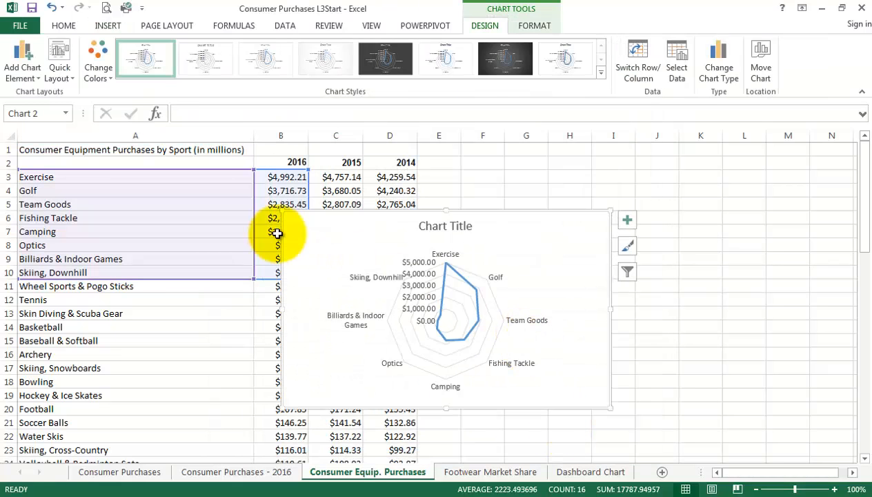
Enlarge the radar chart so it extends from column A to column K over rows 1 to 23.
drag(280, 210, 170, 139)
drag(610, 408, 711, 457)
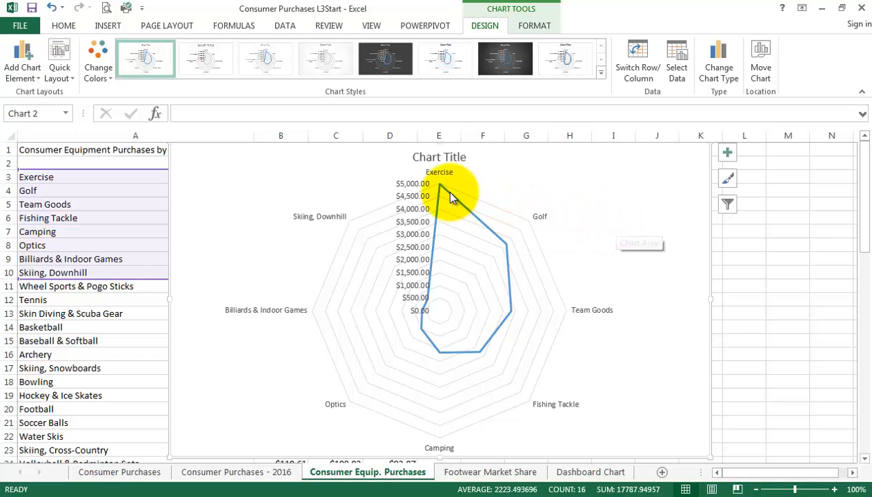
mouse_move(442, 187)
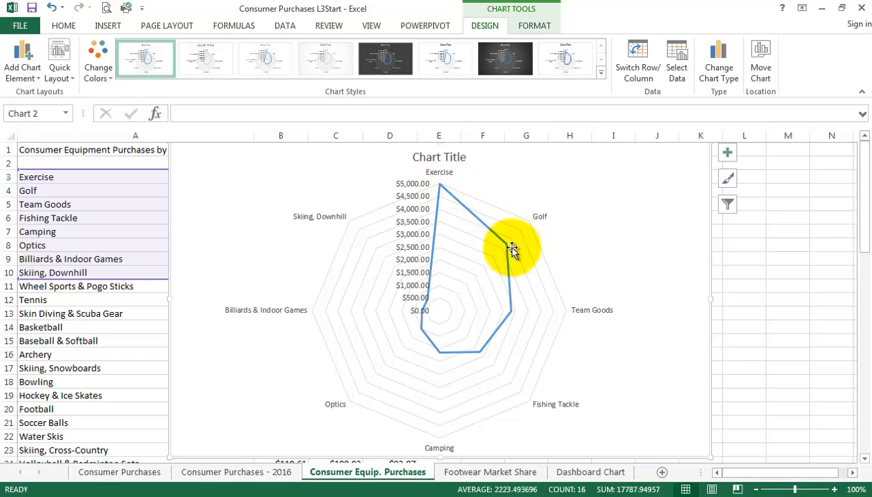
mouse_move(509, 251)
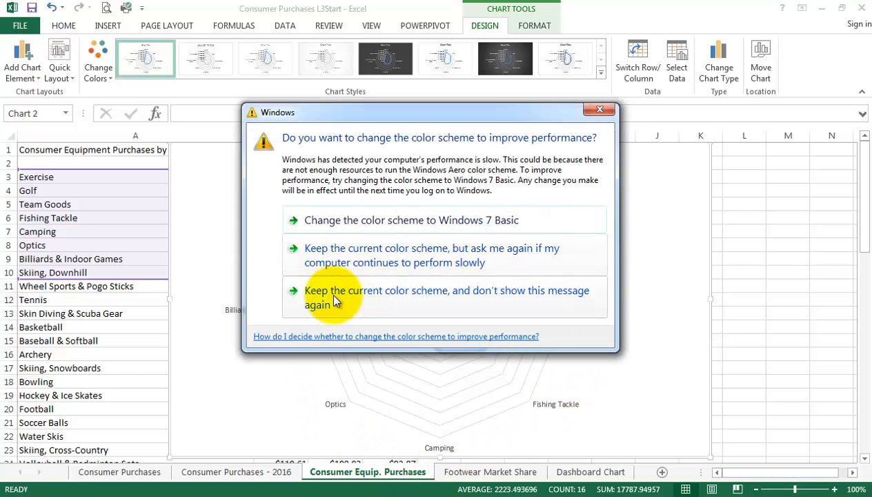
Keep the current Windows color scheme without showing the message again, and delete the radar chart.
click(333, 295)
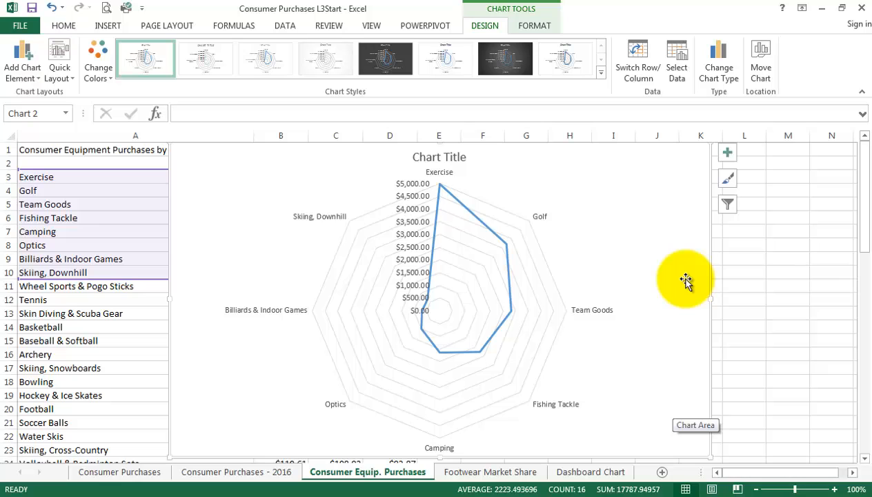
key(Delete)
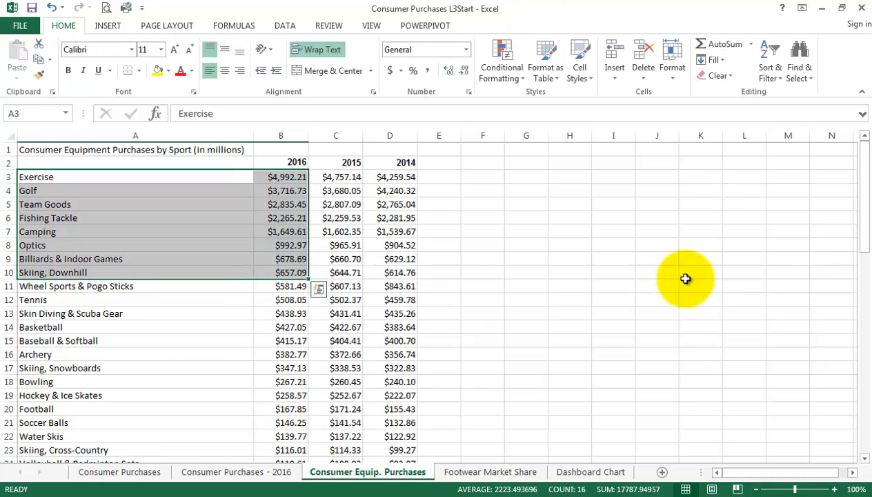
click(686, 279)
Open the Footwear Market Share worksheet and examine its Style, Styles, Sales and Market Share columns.
click(509, 476)
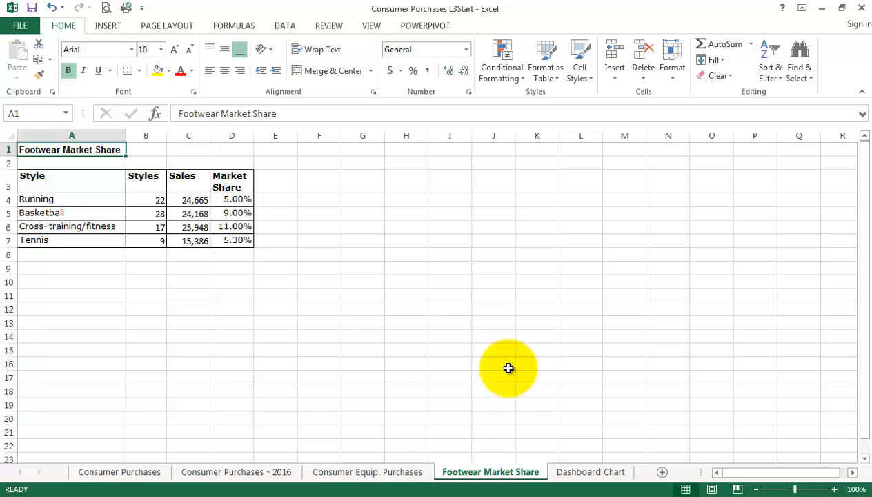
click(835, 490)
click(835, 489)
click(835, 489)
click(835, 489)
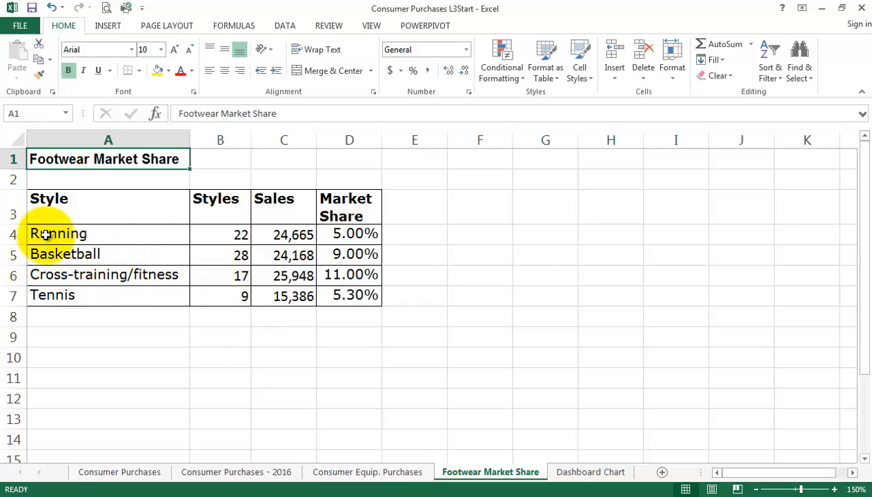
drag(45, 235, 46, 292)
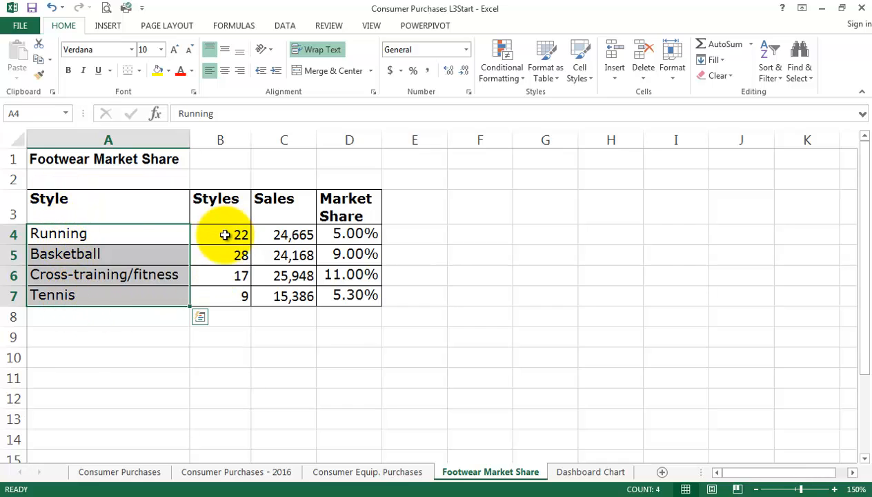
drag(226, 235, 226, 260)
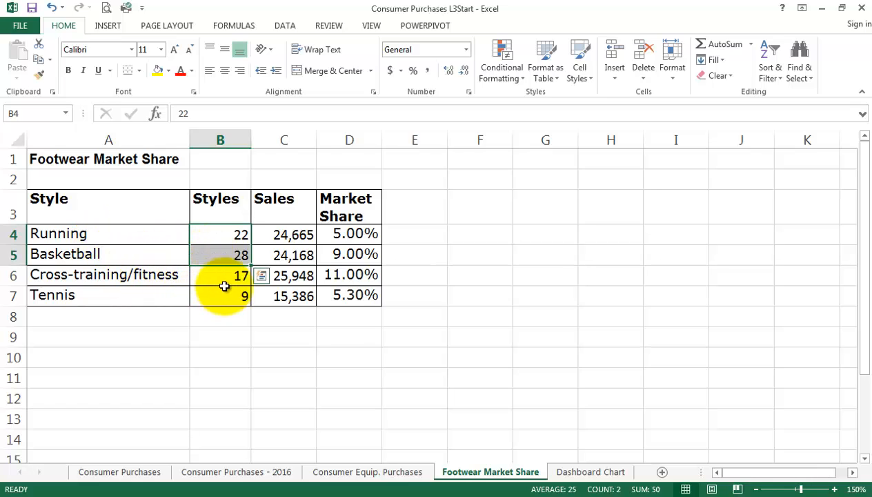
click(280, 234)
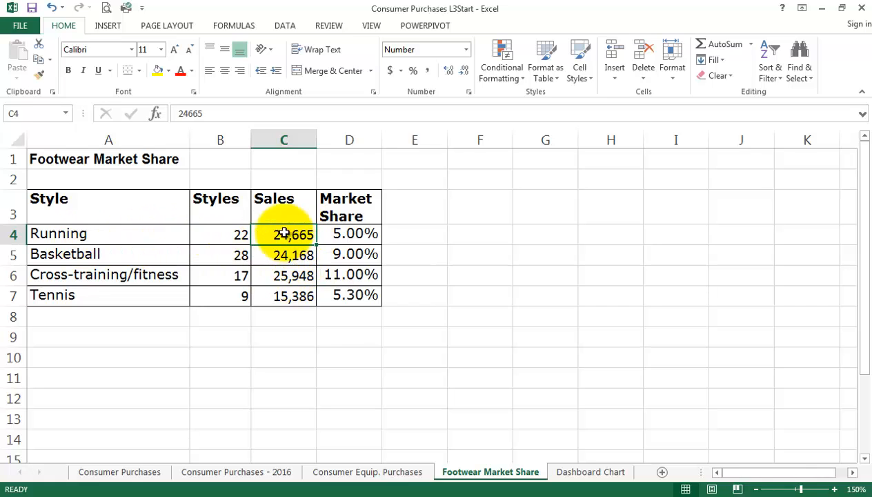
click(353, 233)
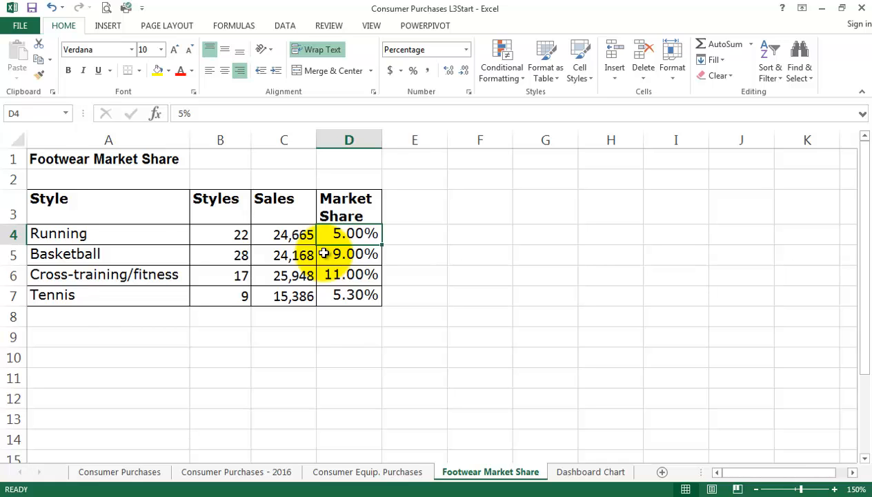
Insert a 3-D Column chart from the whole footwear market share table, A3:D7, including its headings.
drag(58, 203, 343, 304)
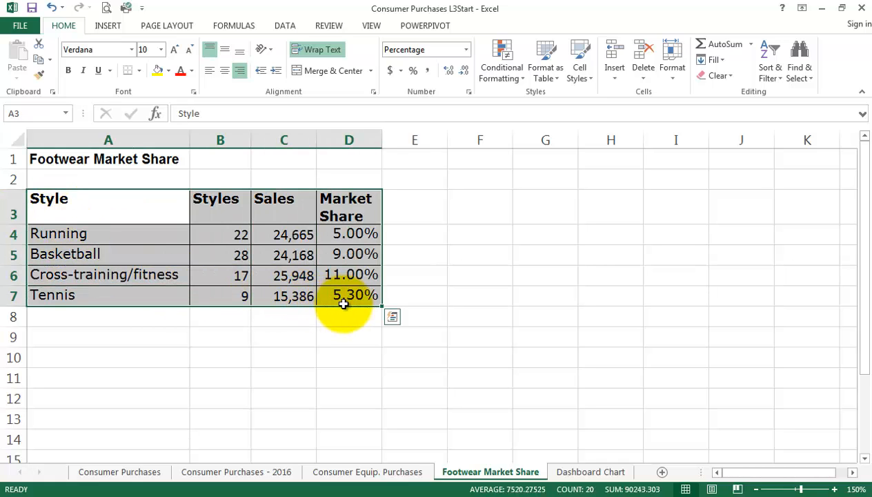
click(118, 31)
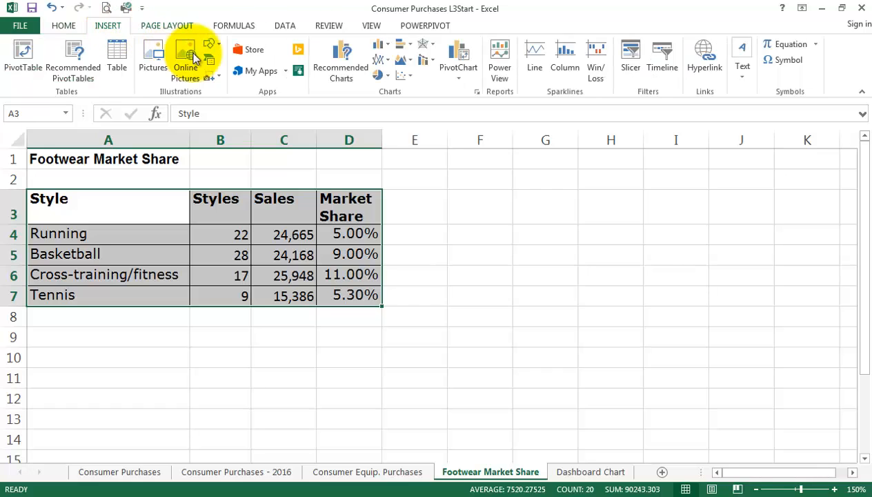
click(342, 72)
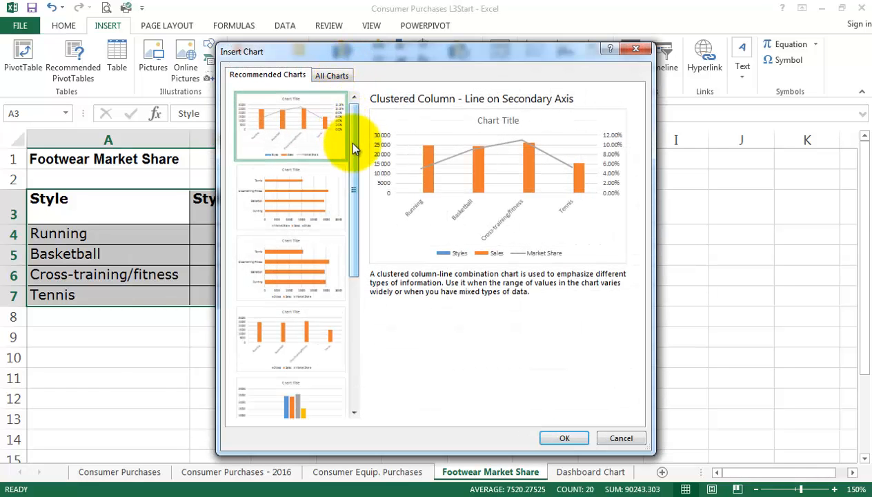
click(341, 78)
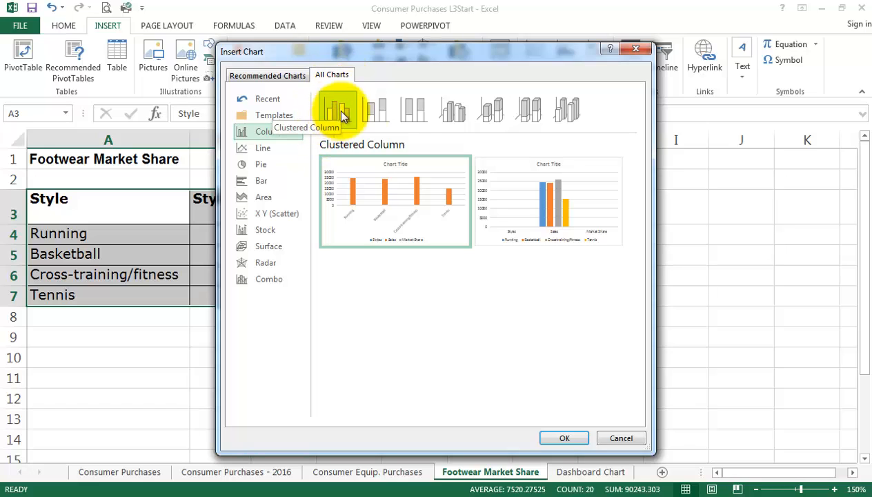
click(569, 111)
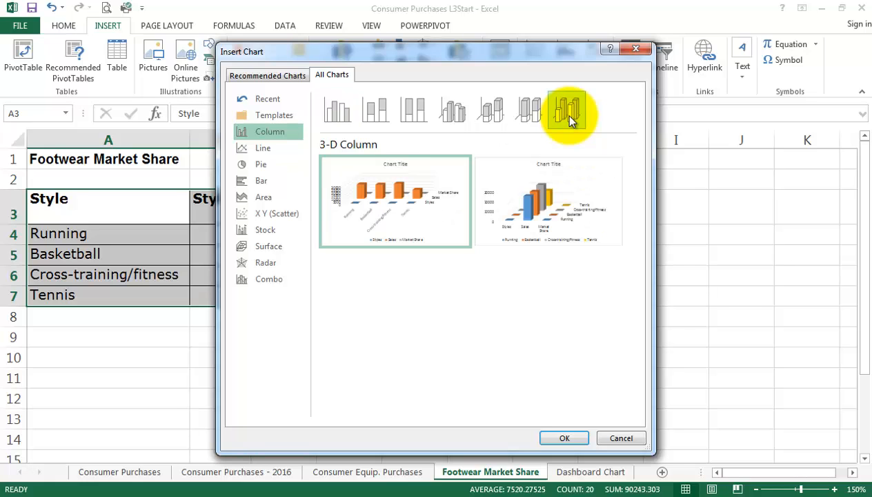
click(577, 439)
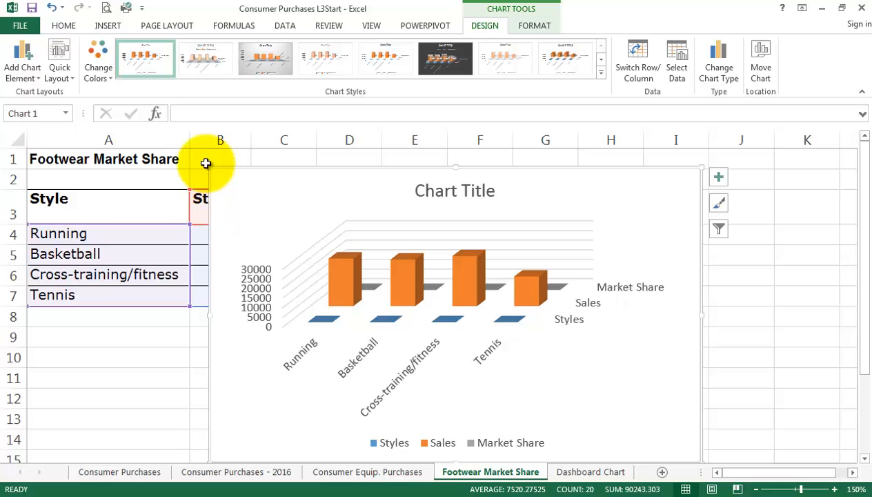
Enlarge the 3-D column chart slightly and move it off the table so its left edge lies within column D.
drag(207, 166, 173, 150)
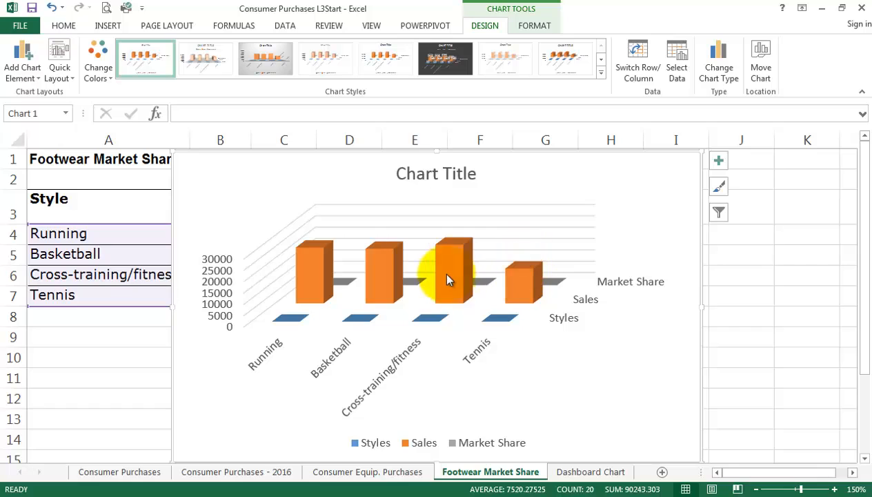
mouse_move(310, 253)
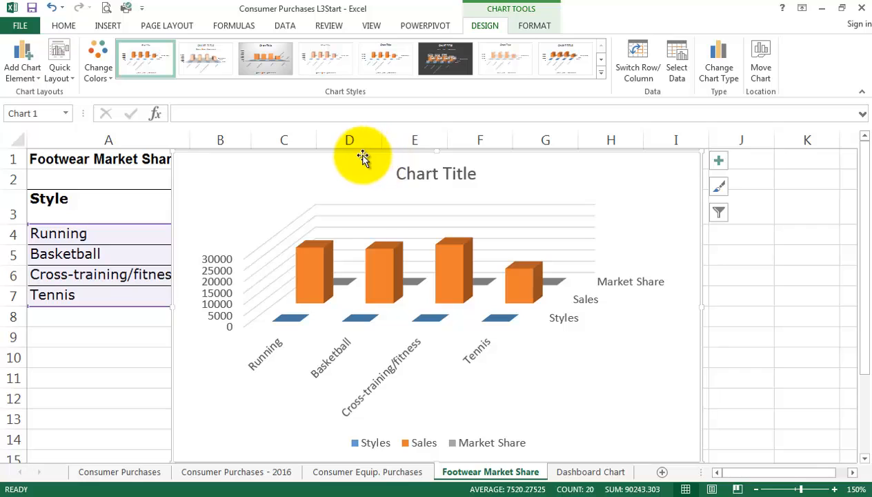
drag(358, 156, 452, 161)
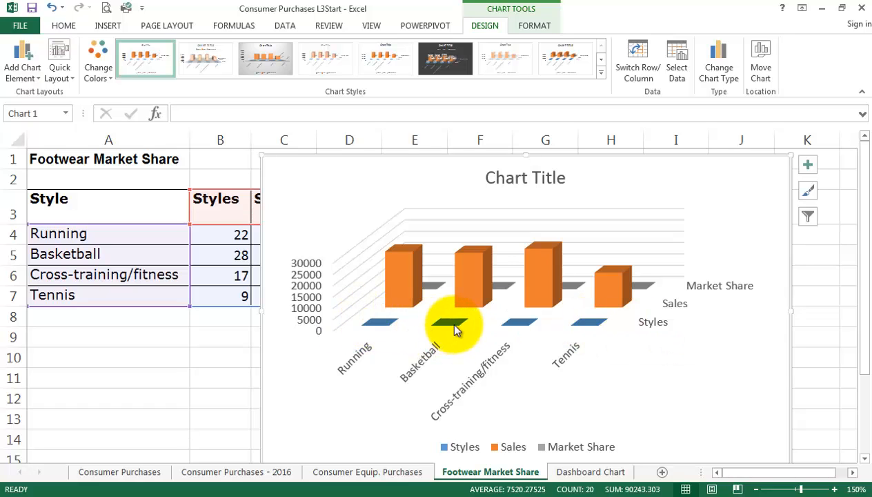
mouse_move(455, 329)
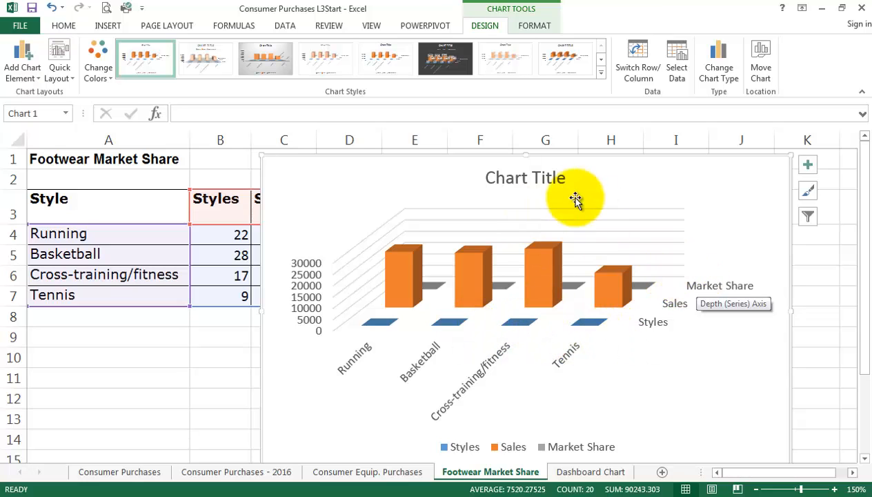
drag(528, 171, 584, 209)
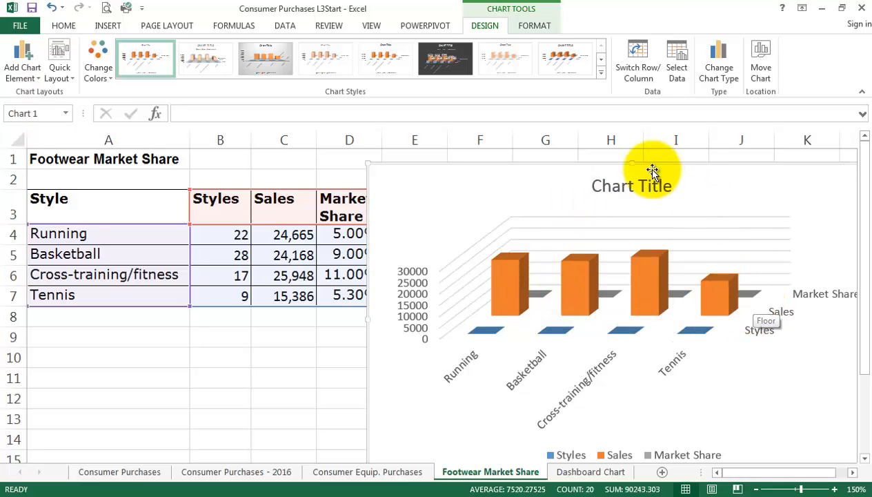
Move the 3-D column chart over columns B to I and delete it from the worksheet.
drag(588, 164, 387, 151)
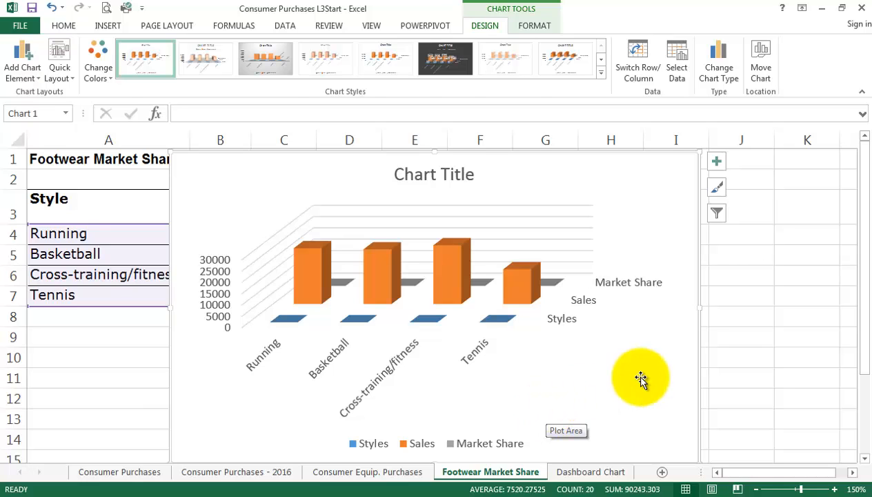
key(Delete)
click(608, 359)
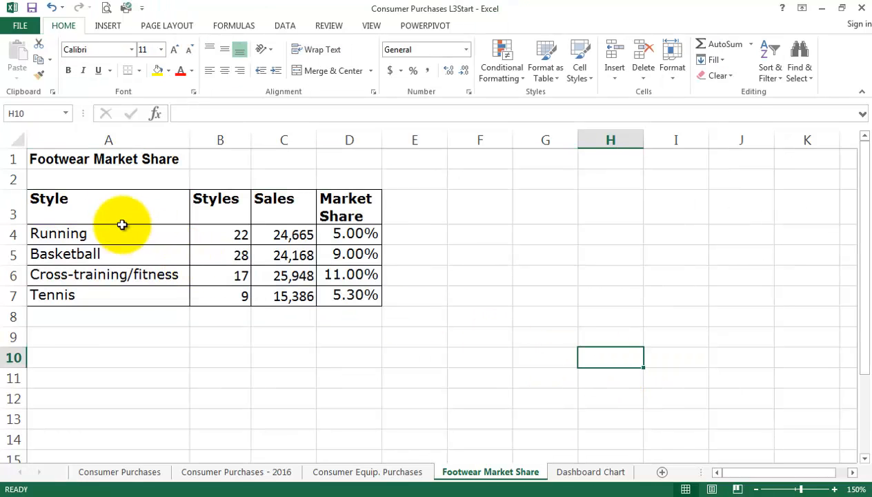
Insert the recommended Bubble chart from the footwear market share table, A3:D7, including its headings.
drag(123, 214, 344, 293)
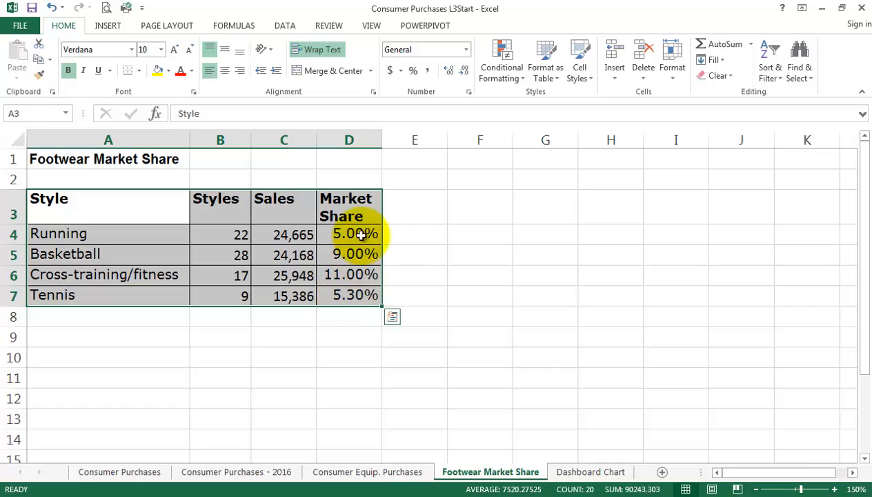
click(108, 29)
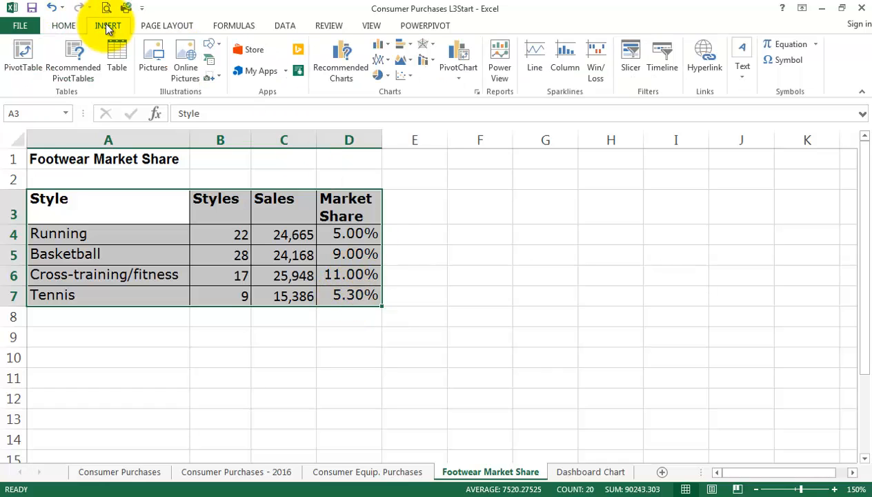
click(341, 63)
drag(351, 196, 358, 376)
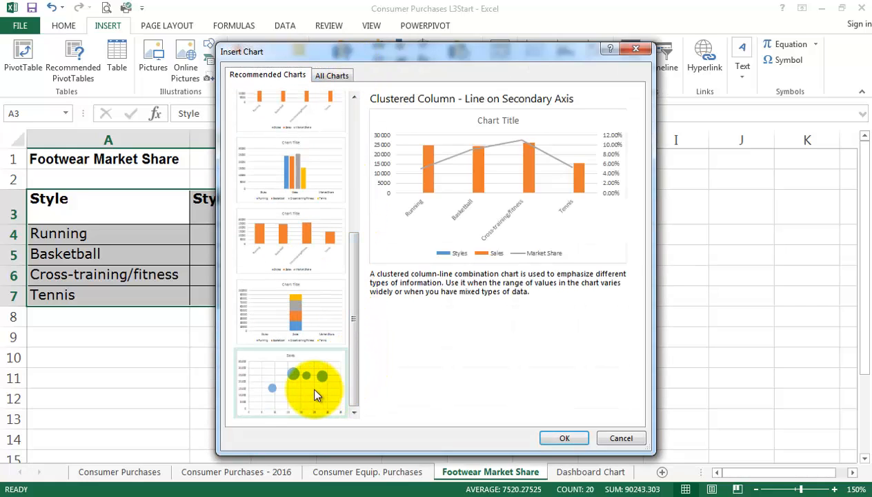
click(297, 395)
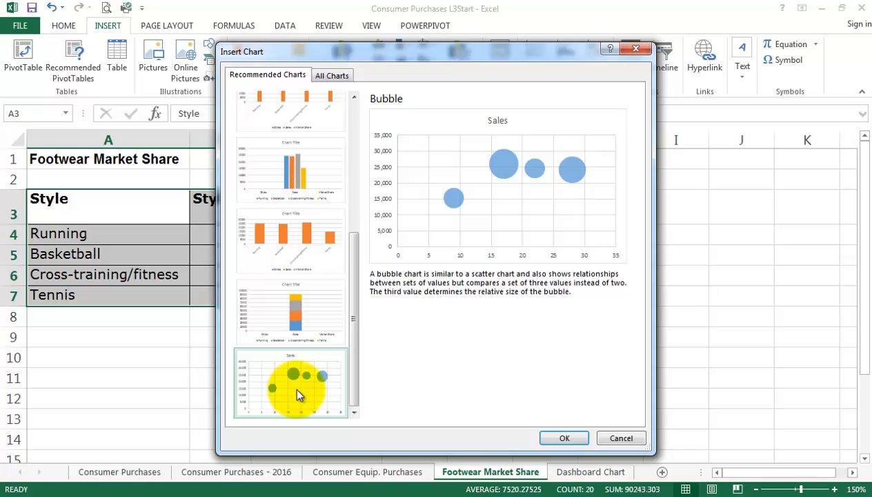
click(562, 438)
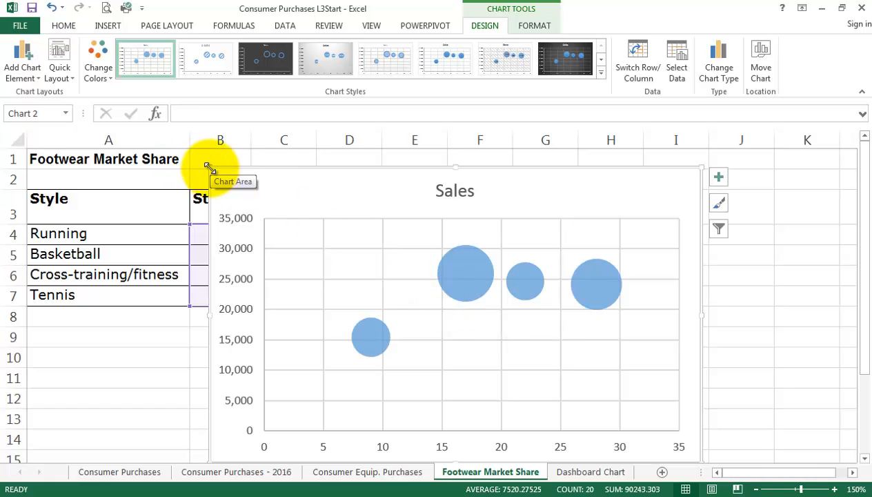
Enlarge the bubble chart up to row 1 and outward into column J, and collapse the ribbon.
drag(209, 168, 171, 150)
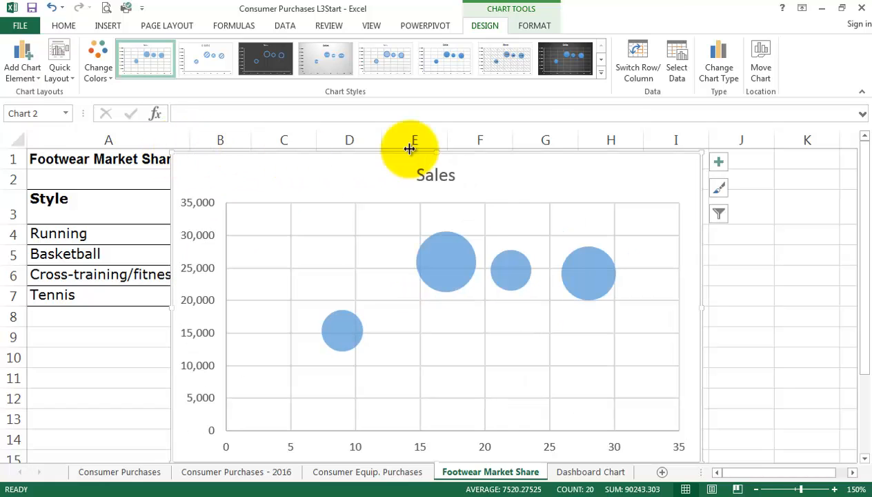
click(864, 93)
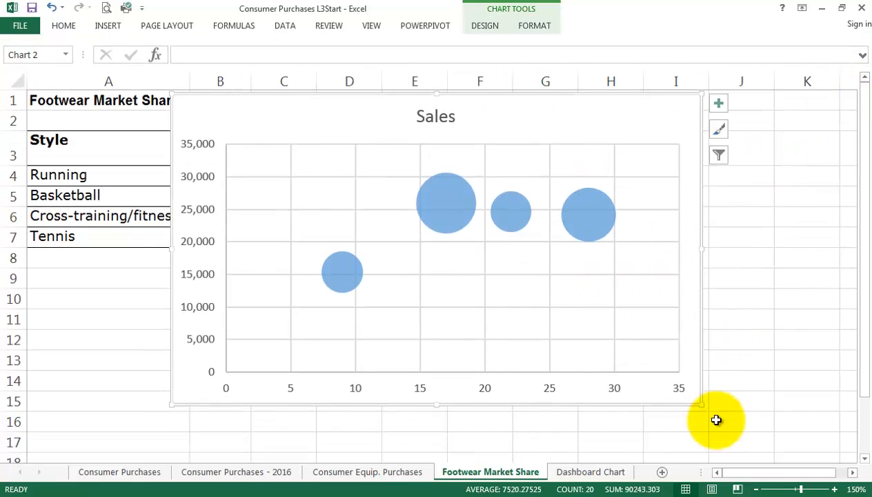
drag(705, 406, 726, 316)
scroll(819, 365, up, 2)
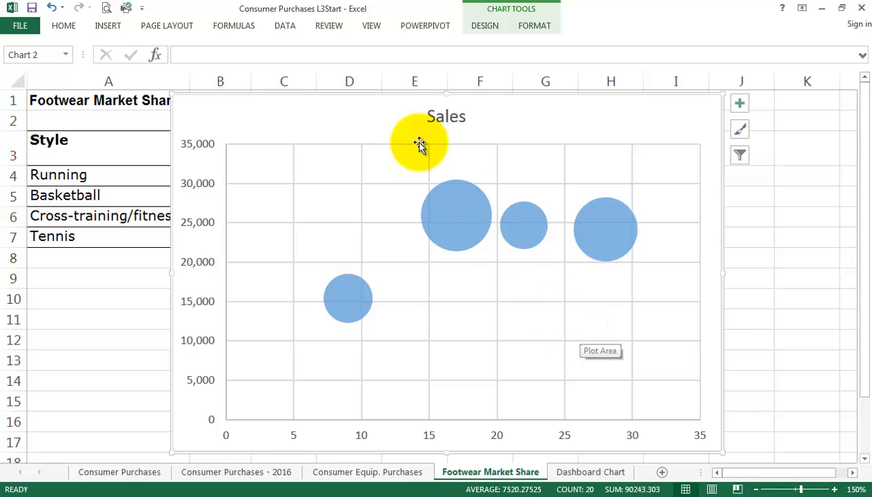
Shift the bubble chart slightly down with its left edge in column A, and examine the data points of its bubbles.
mouse_move(381, 97)
mouse_down()
mouse_move(451, 127)
mouse_move(481, 125)
mouse_move(560, 232)
mouse_move(575, 181)
mouse_move(493, 135)
mouse_move(317, 62)
mouse_move(272, 116)
mouse_move(285, 107)
mouse_up()
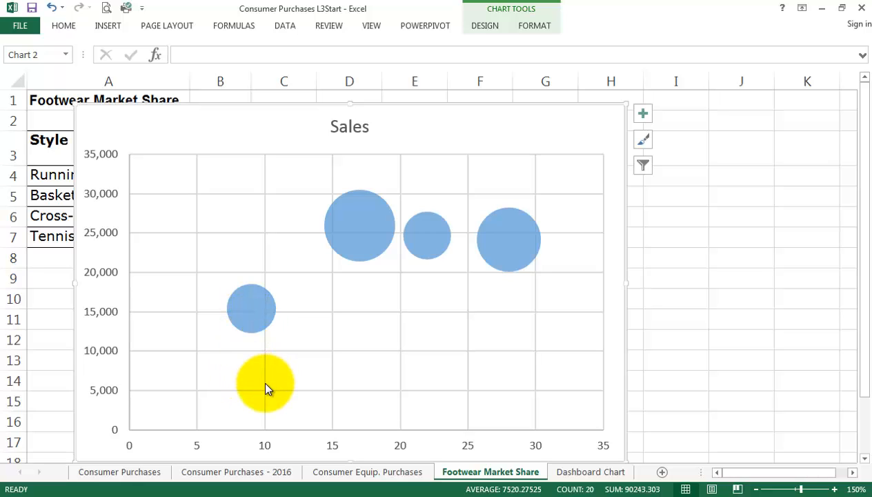
mouse_move(242, 307)
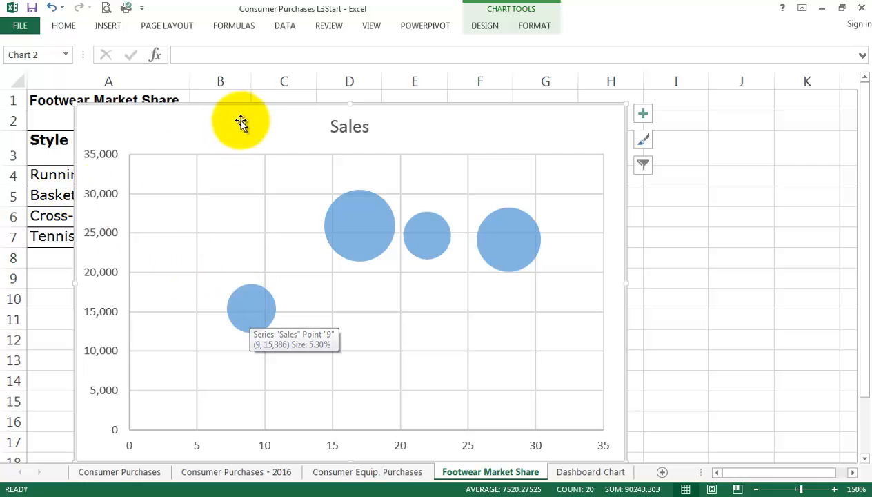
drag(239, 114, 335, 118)
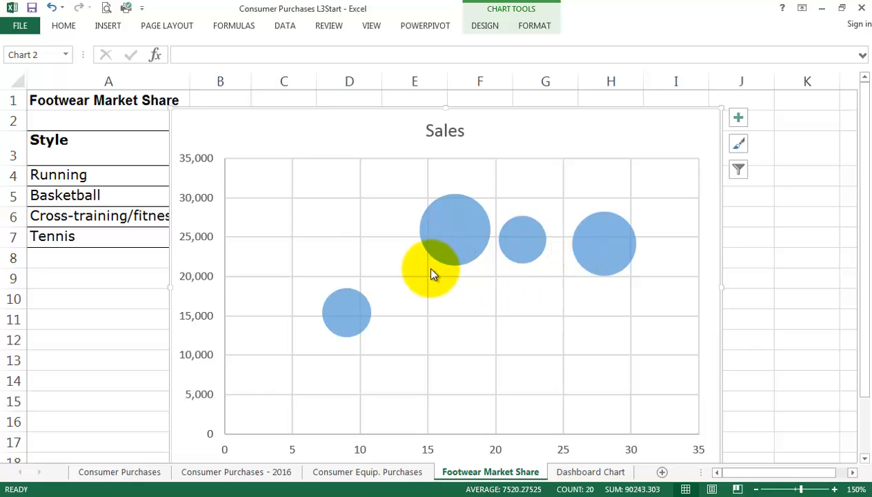
mouse_move(448, 245)
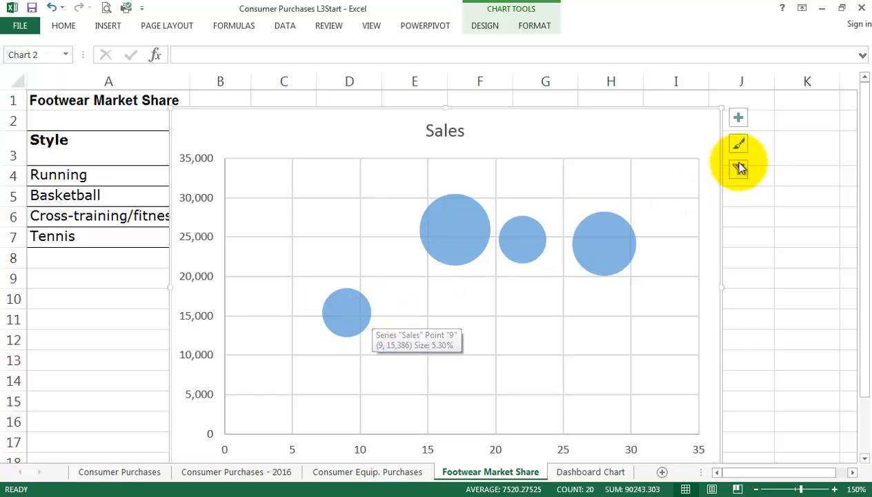
Add axis titles to the bubble chart and change the horizontal axis title to Styles.
click(739, 120)
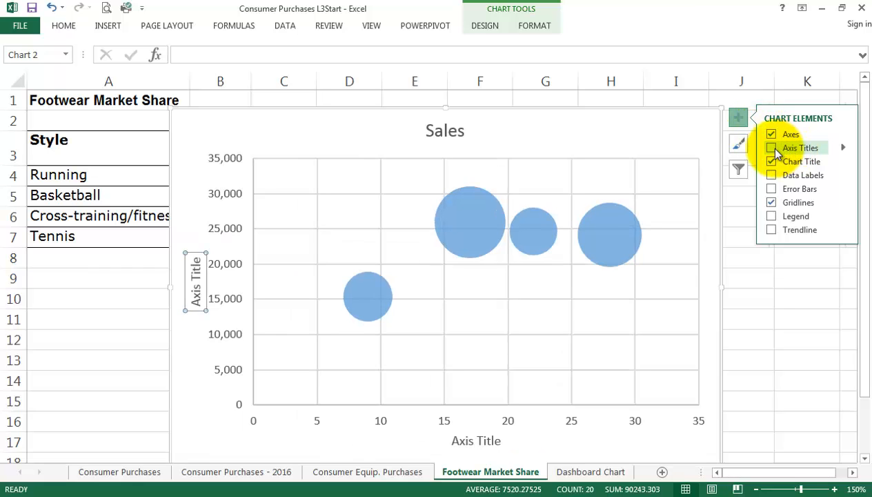
click(473, 441)
drag(451, 441, 503, 445)
text(Style)
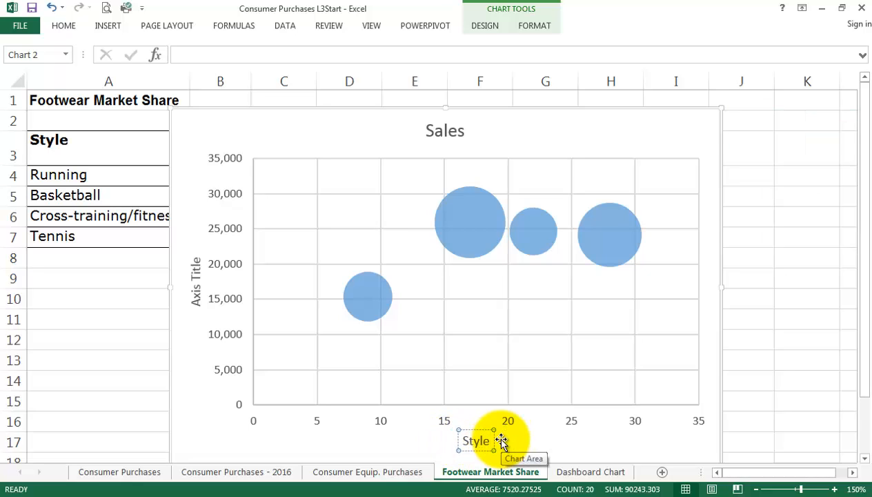
text(s)
Replace the vertical axis title of the bubble chart with Sales.
click(194, 285)
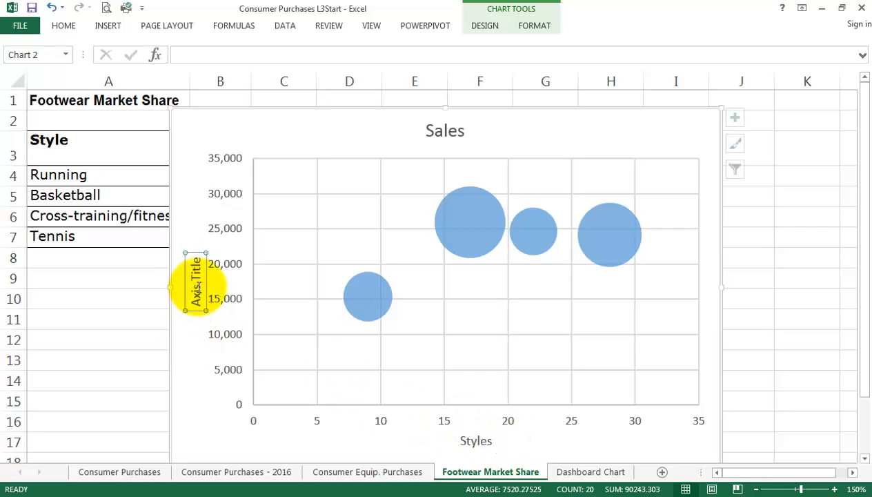
click(198, 269)
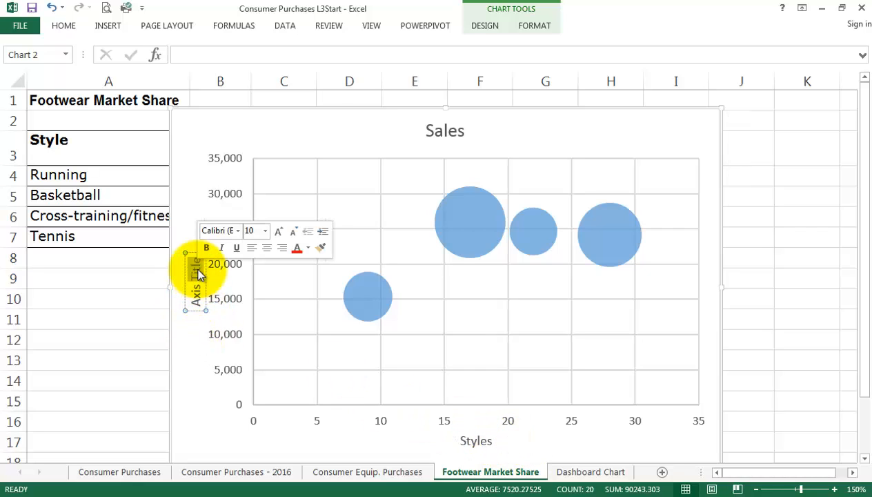
key(BackSpace)
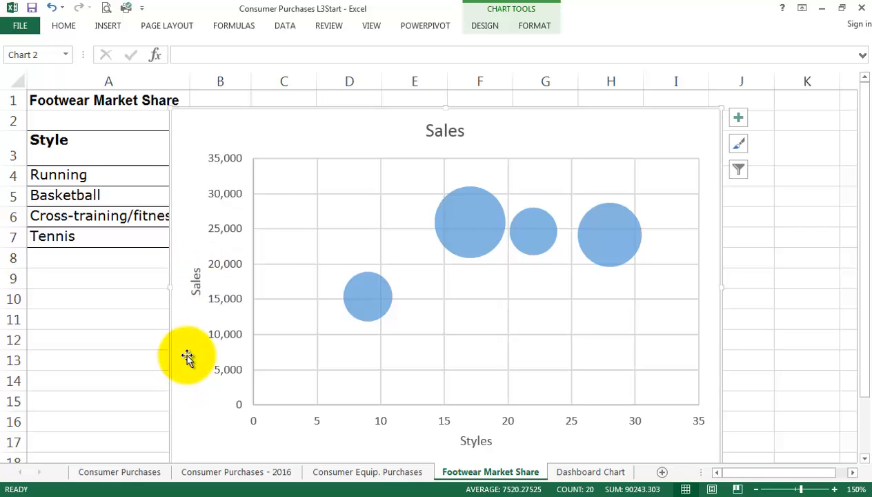
Add data labels to the bubbles and show the full label formatting options.
mouse_move(457, 213)
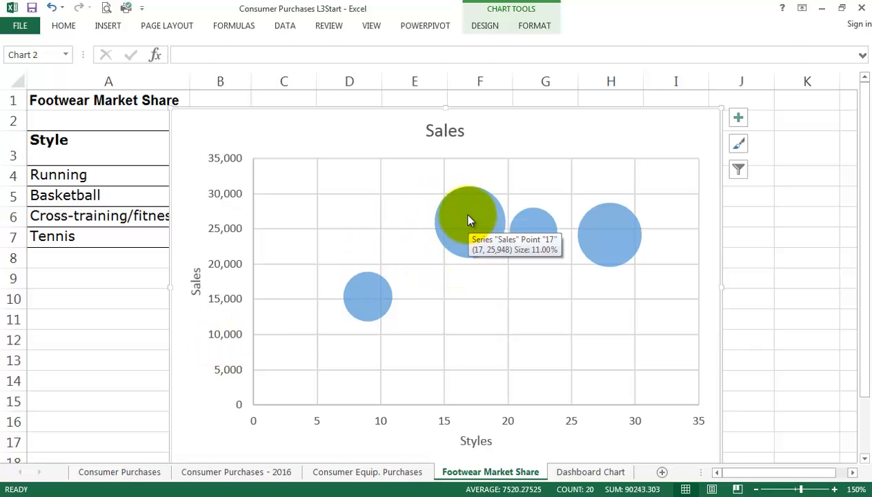
click(468, 221)
click(490, 294)
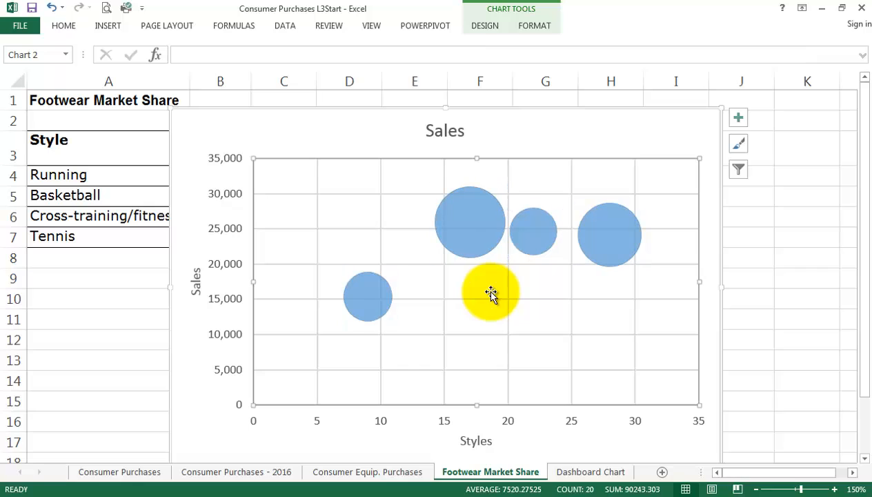
click(740, 119)
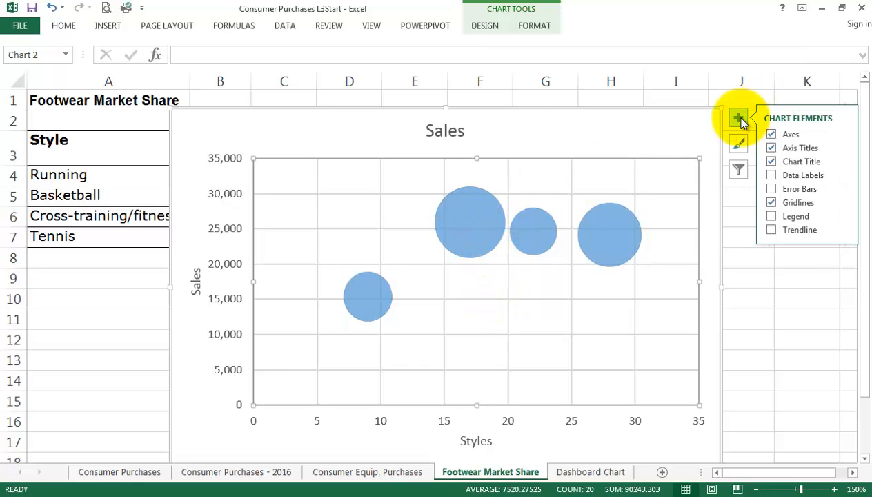
click(843, 178)
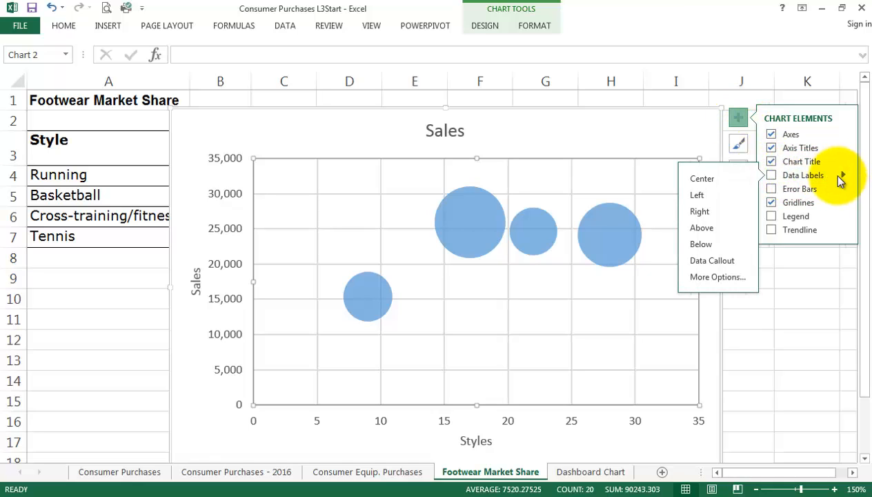
click(724, 281)
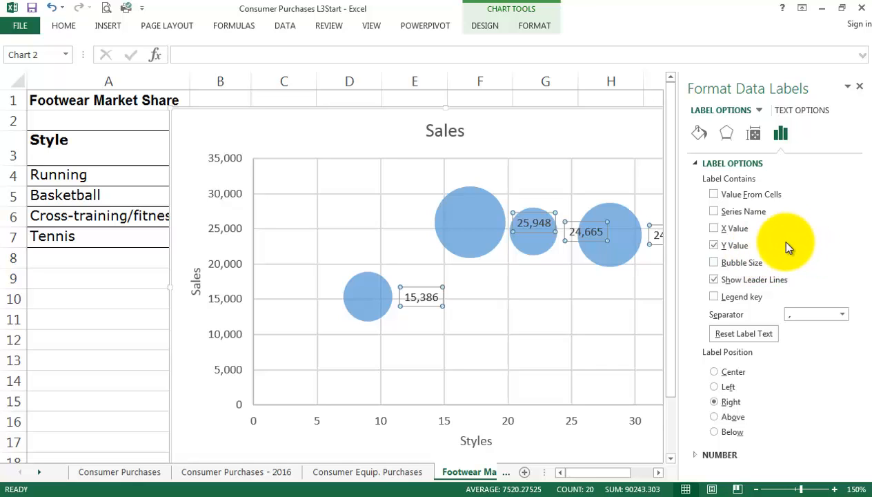
Include values from cells A4:A7 in the data labels so each bubble carries its style name.
click(714, 196)
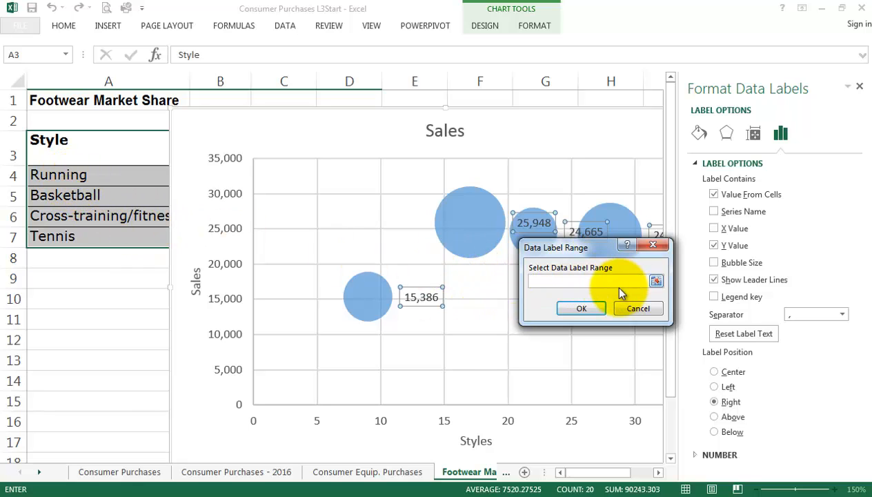
drag(57, 174, 64, 241)
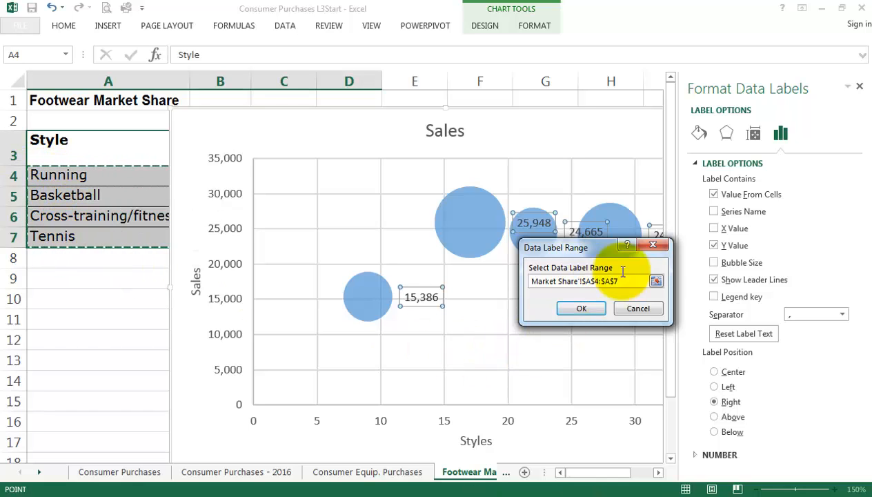
click(582, 309)
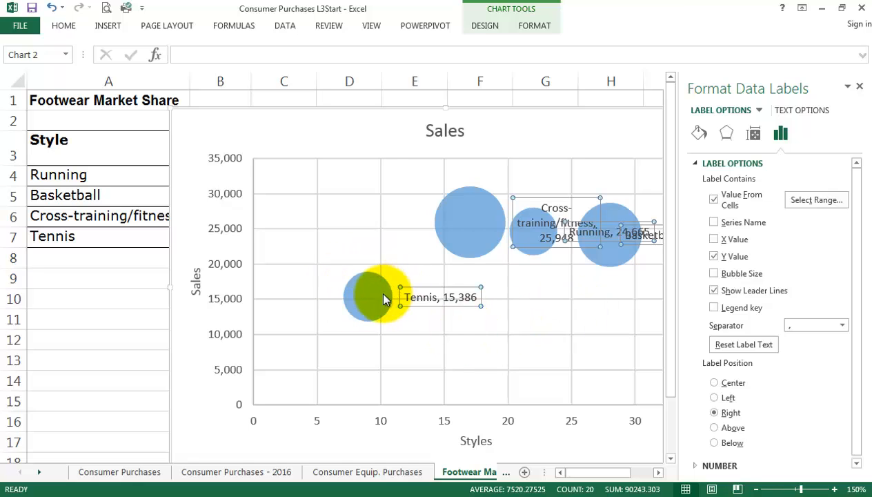
Move the Cross-training/fitness label to the upper left of its bubble, Running above its bubble, and Basketball onto the lower part of its bubble.
drag(541, 201, 406, 169)
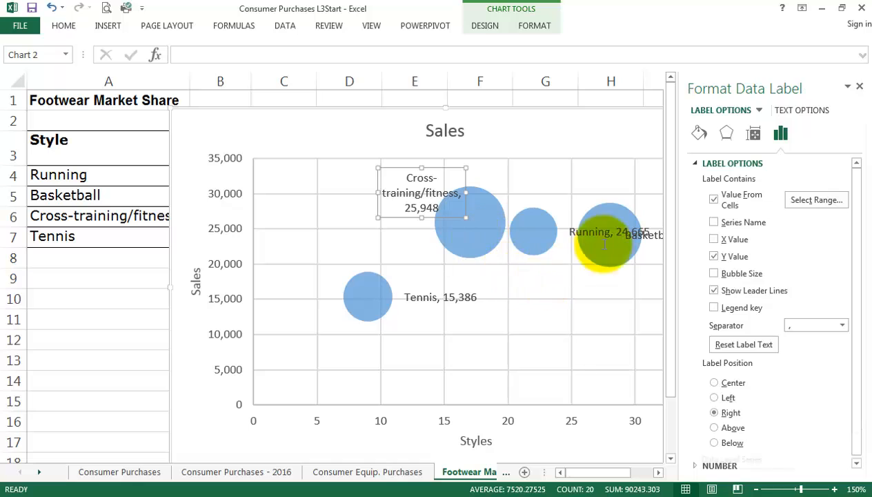
drag(598, 232, 531, 191)
click(644, 244)
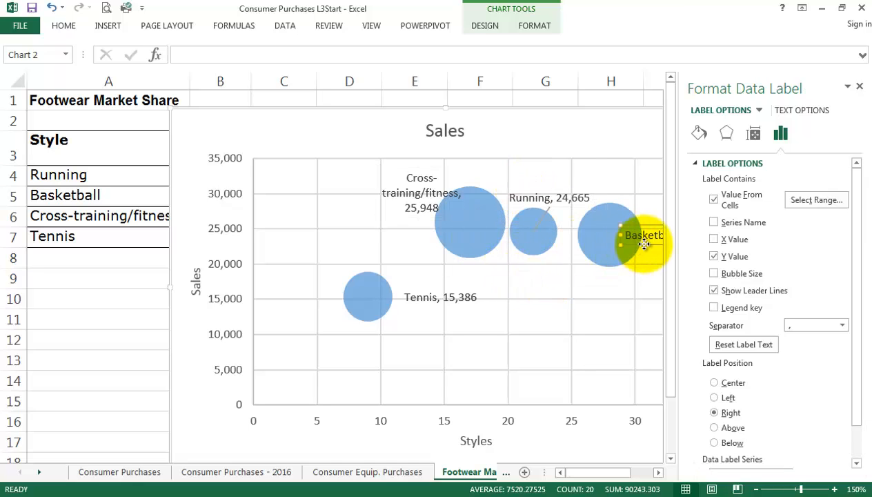
drag(643, 244, 596, 267)
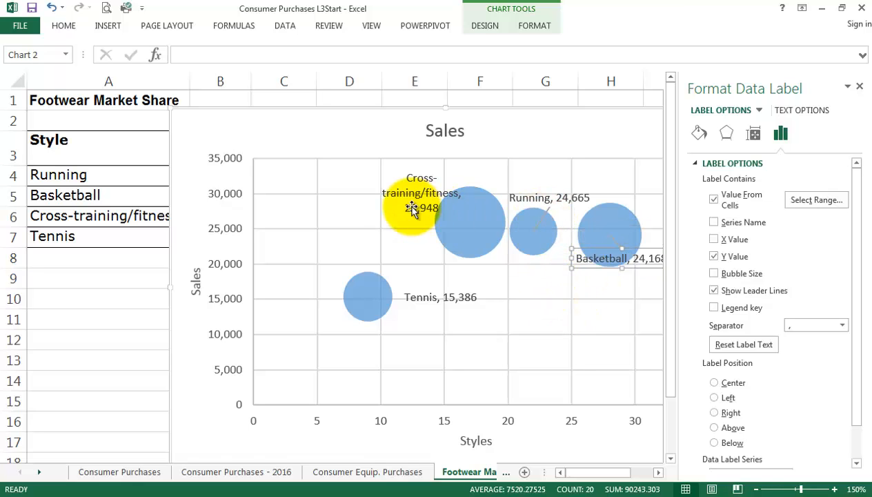
Remove the Y value from the Basketball label and turn off the leader lines.
click(714, 256)
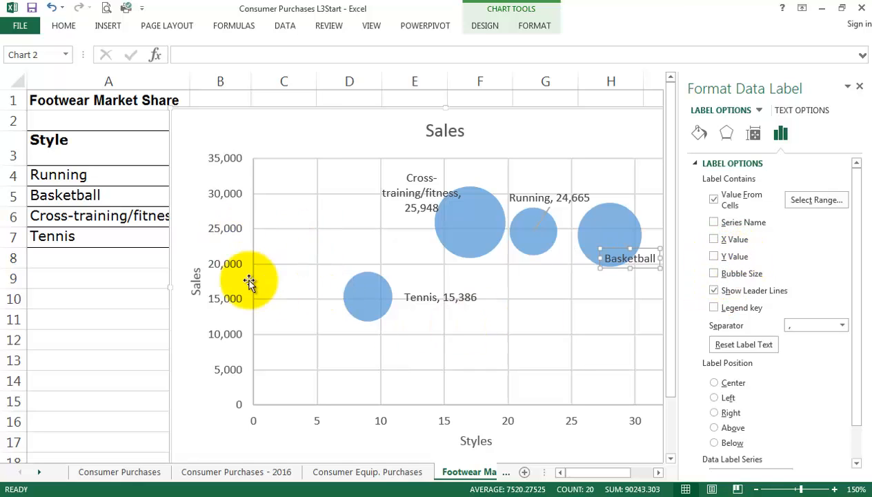
click(714, 291)
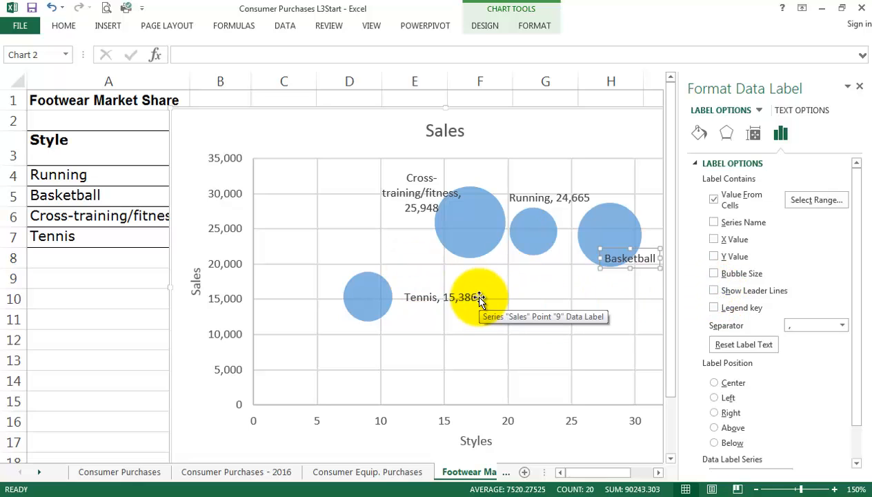
click(572, 316)
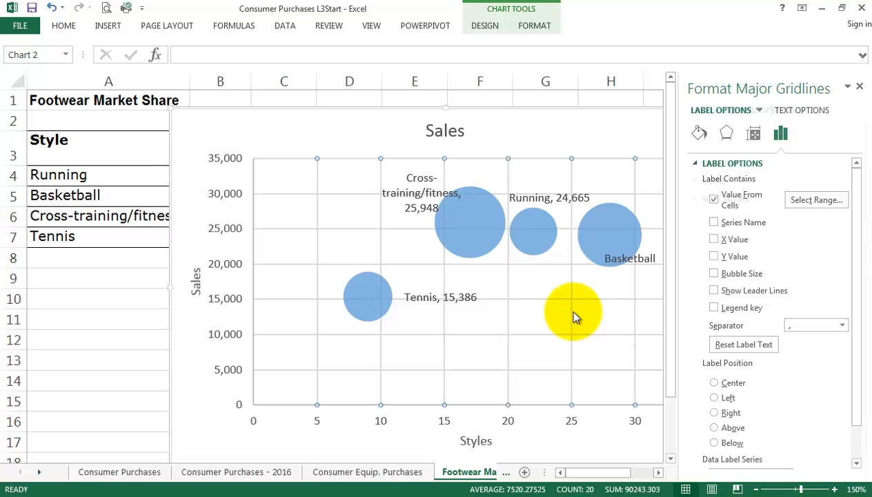
Close the formatting options and extend the Basketball label's box downward so its text sits just below the bubble.
click(452, 220)
click(422, 210)
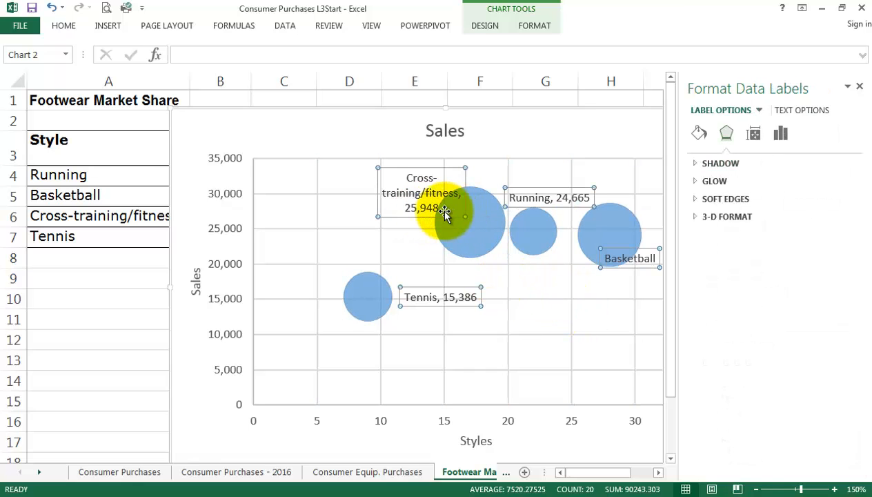
click(472, 243)
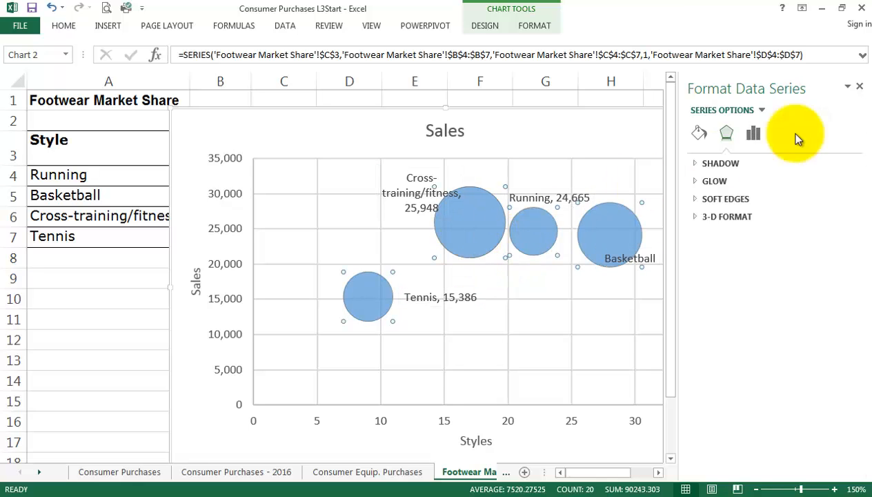
click(860, 87)
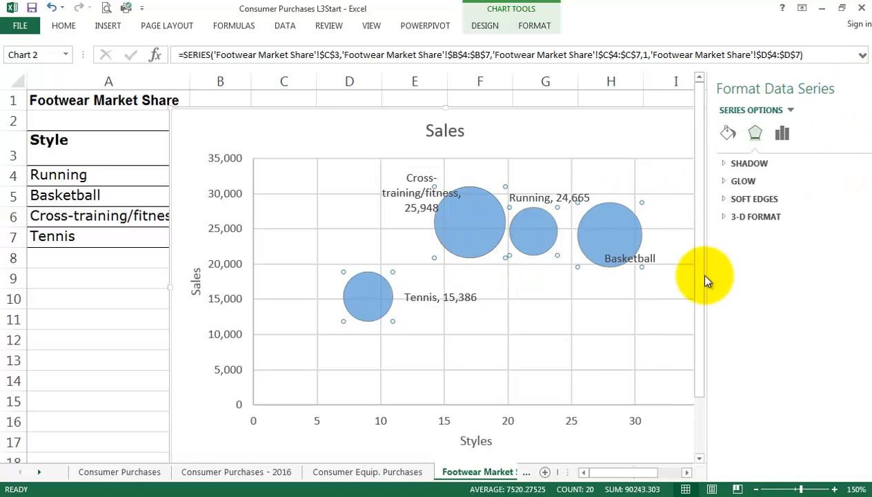
click(611, 261)
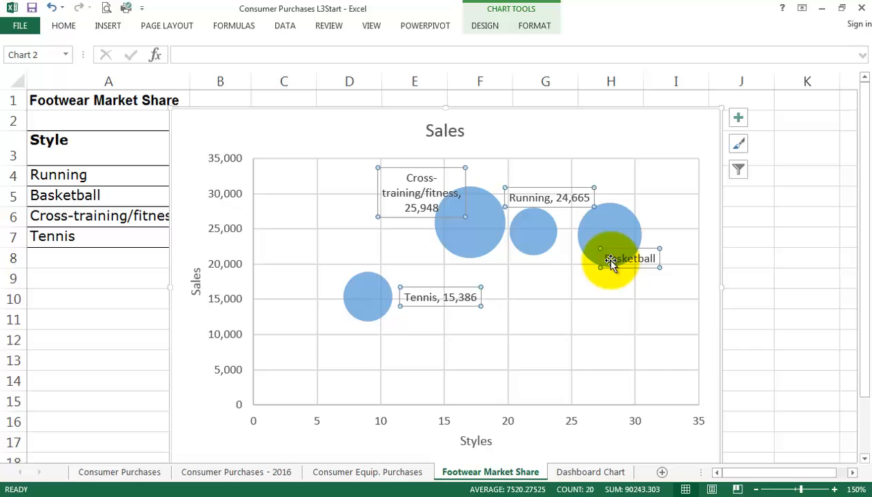
click(570, 200)
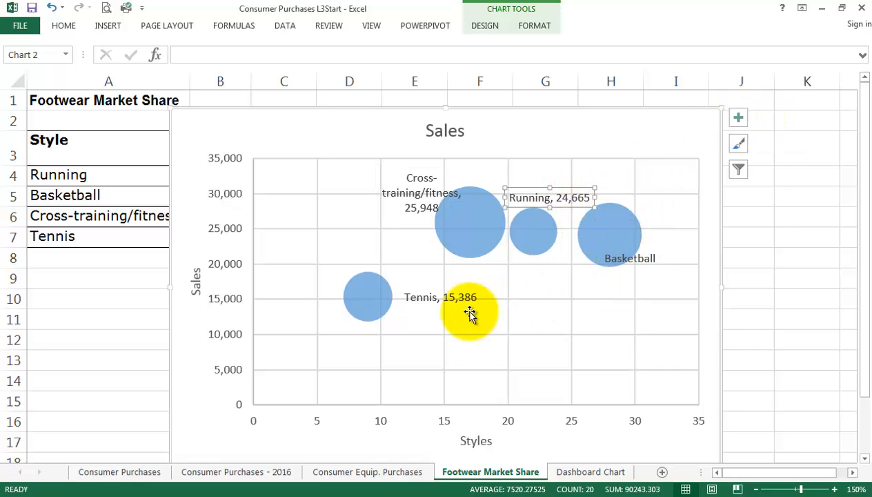
click(629, 258)
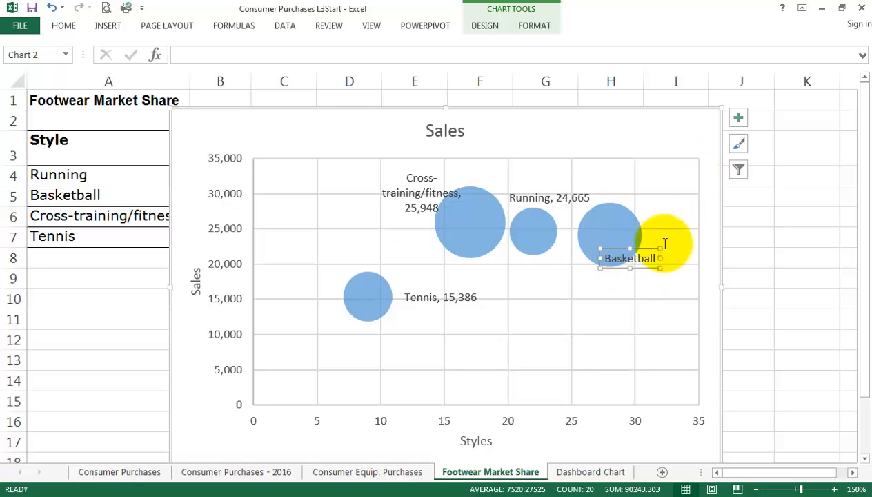
drag(630, 269, 631, 292)
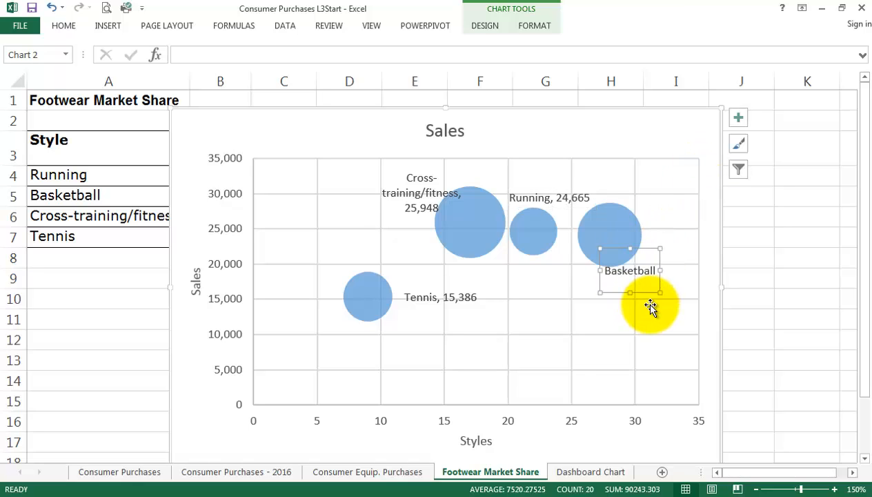
Show the full formatting options for the Basketball data label.
click(739, 122)
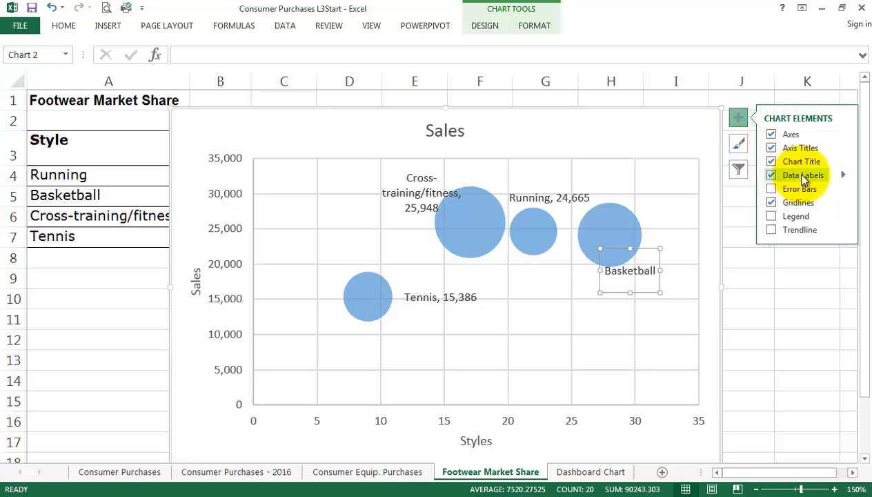
click(843, 177)
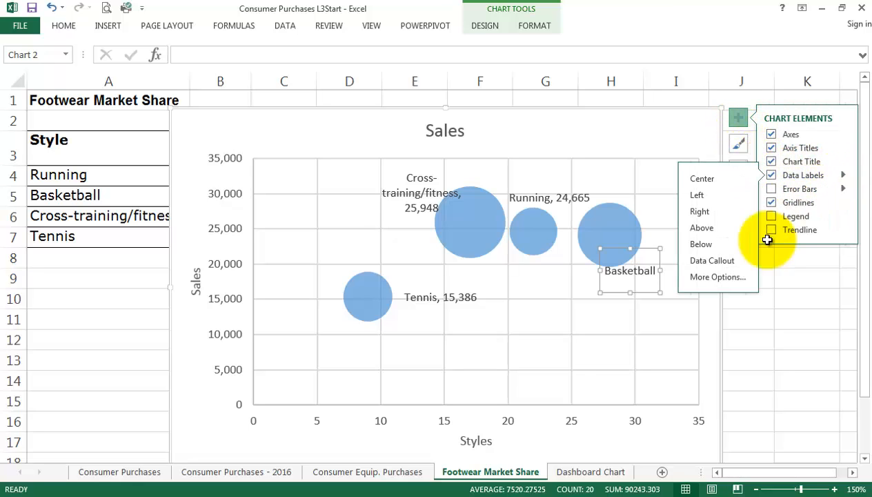
click(721, 277)
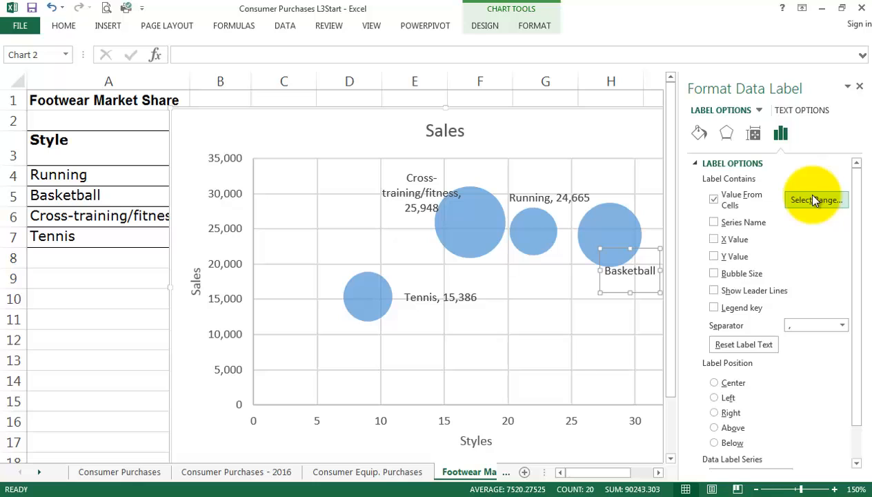
Delete the Cross-training/fitness, Running and Basketball labels and remove the Y value from the Tennis label.
click(430, 200)
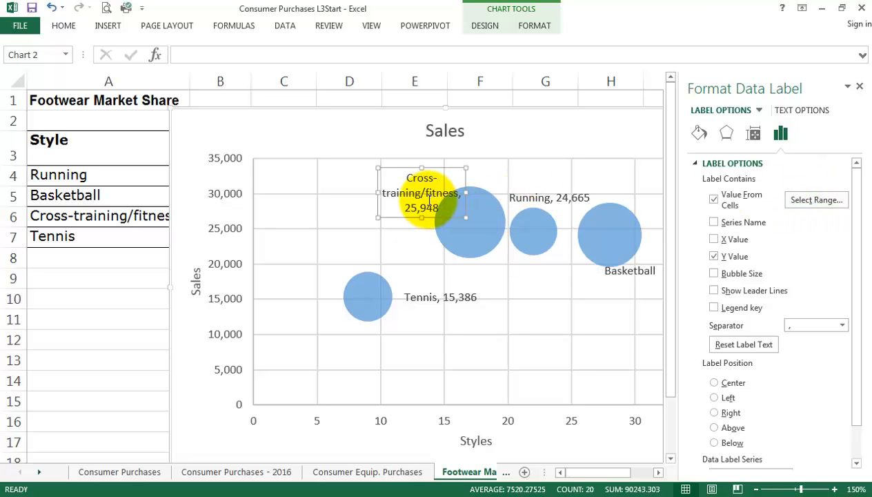
key(Delete)
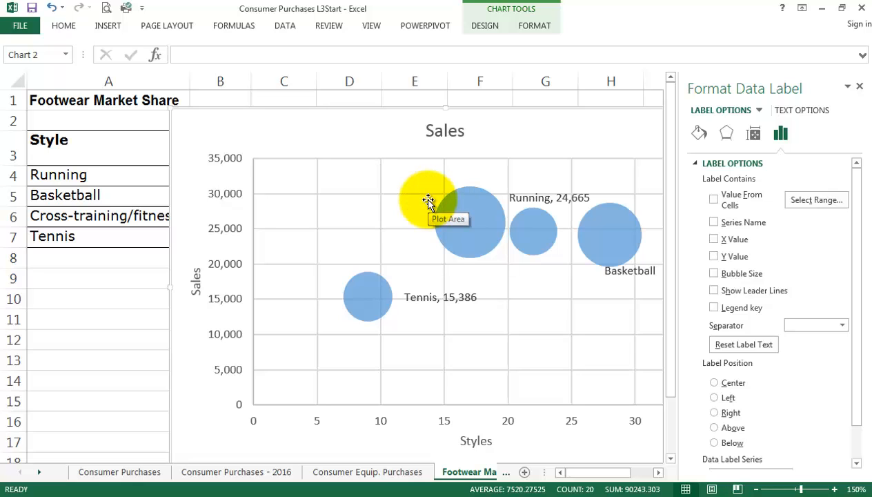
click(558, 197)
key(Delete)
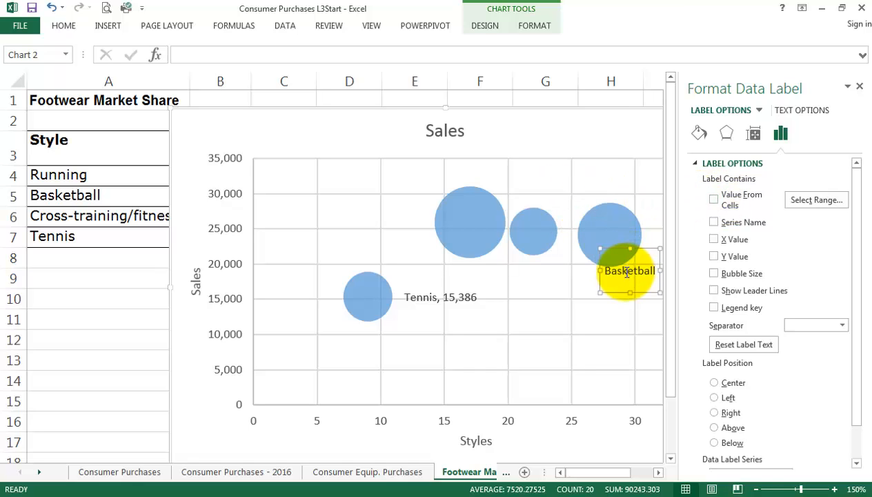
key(Delete)
click(423, 300)
key(Delete)
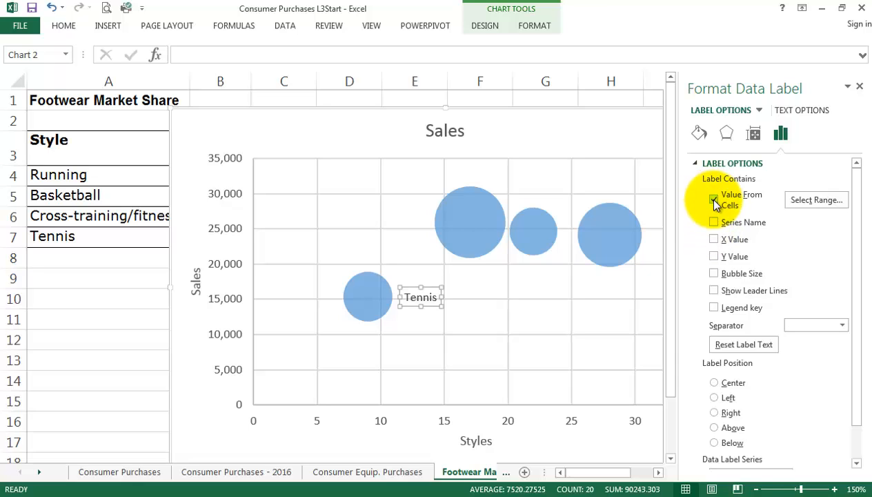
Reselect cells A4:A7 as the data label range and delete the remaining Tennis label.
click(811, 201)
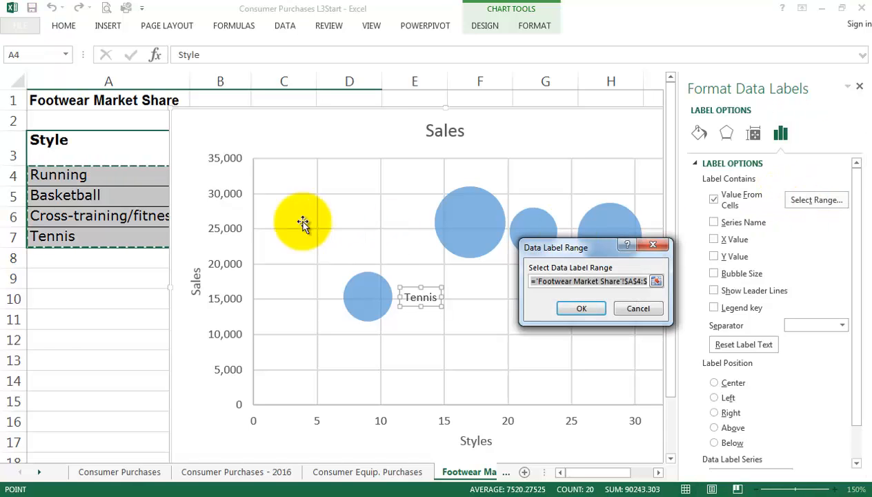
drag(58, 171, 59, 238)
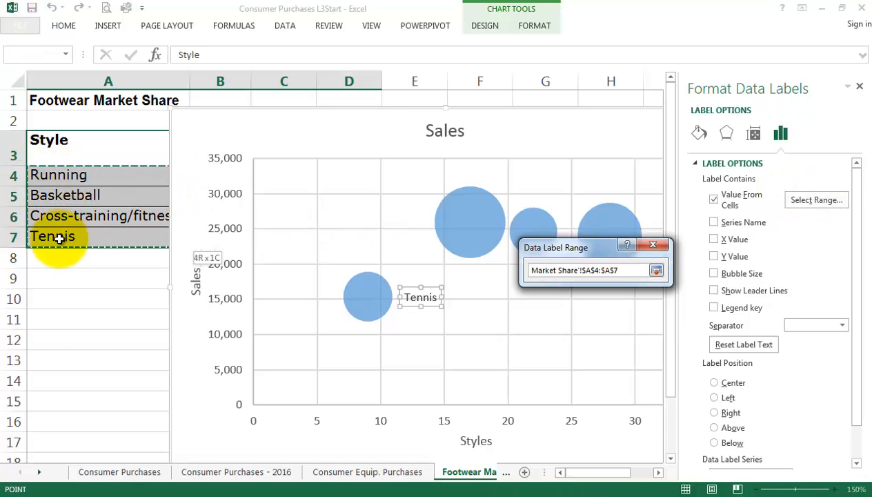
click(580, 309)
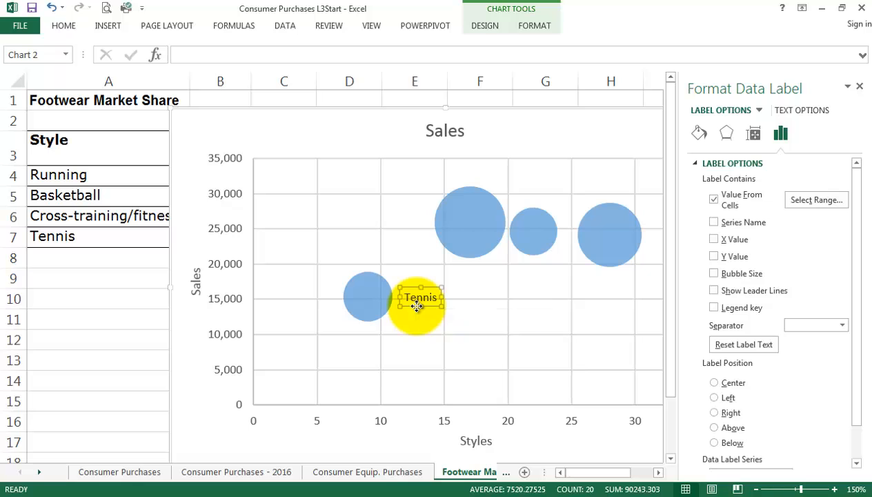
click(417, 316)
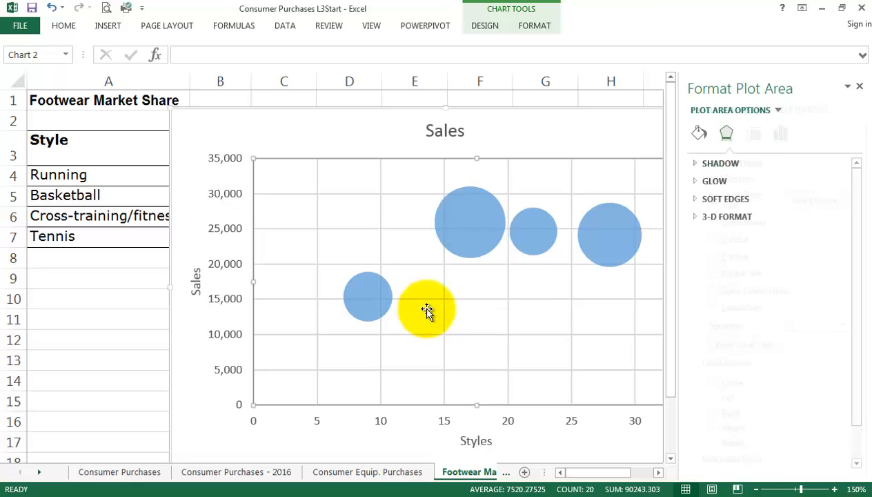
Try to add data labels to the whole bubble series with the Y value turned off.
click(479, 233)
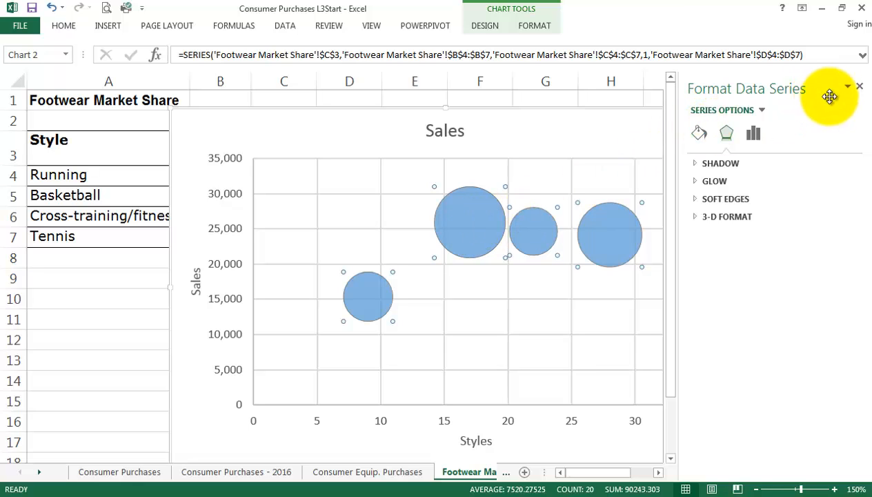
click(860, 88)
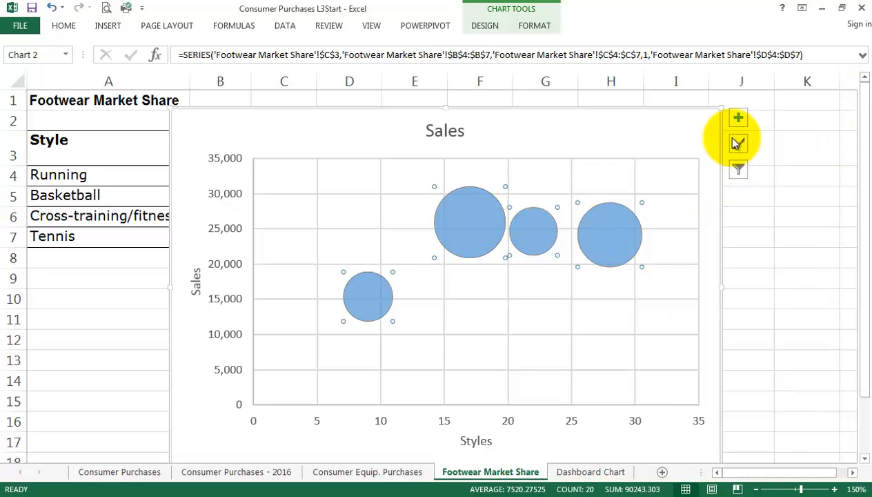
click(738, 120)
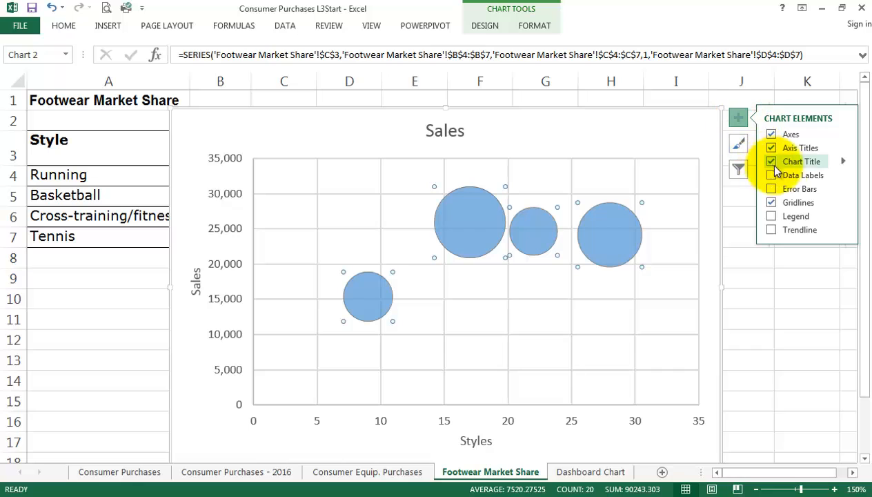
click(845, 176)
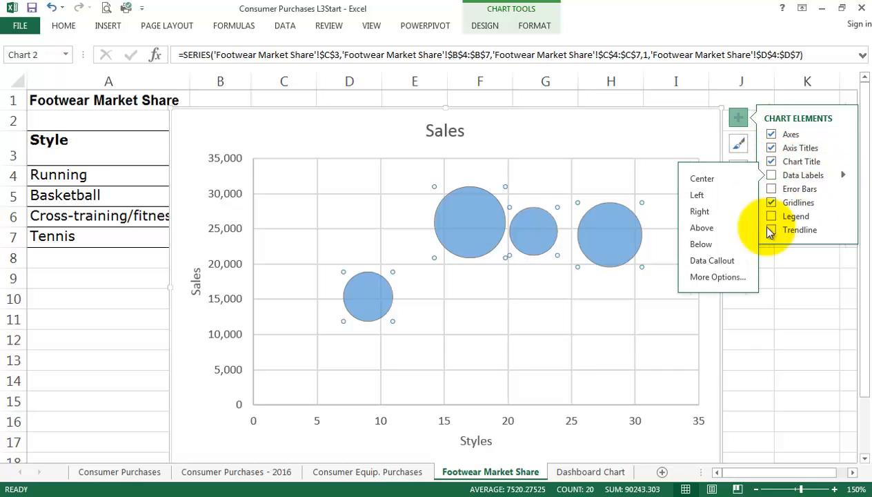
click(728, 278)
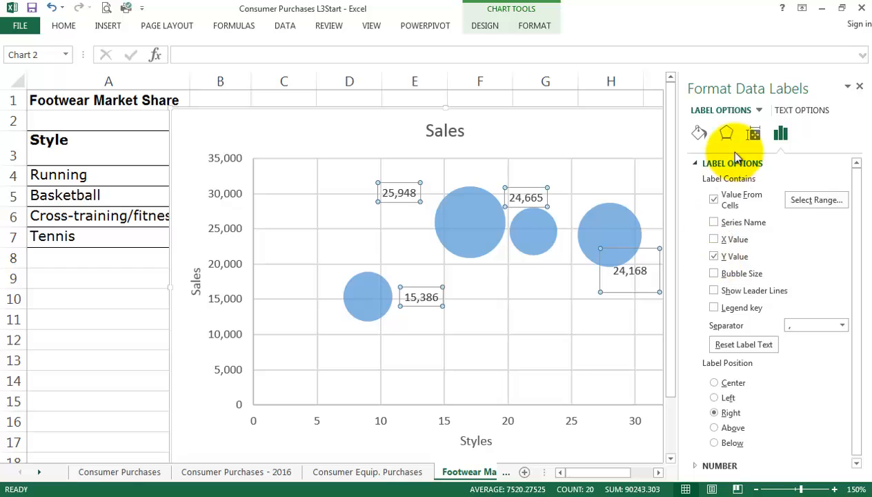
click(715, 257)
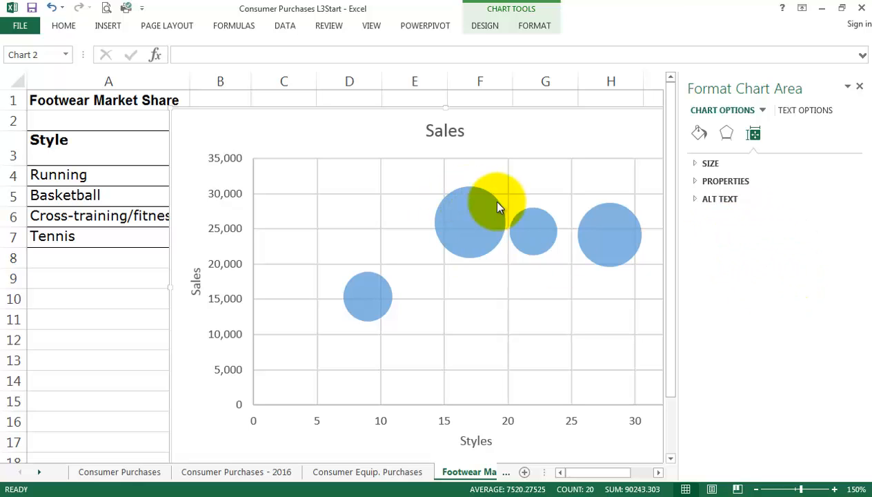
click(859, 87)
Add data labels to the bubble series again and reapply the values from cells so the style names are included.
click(481, 236)
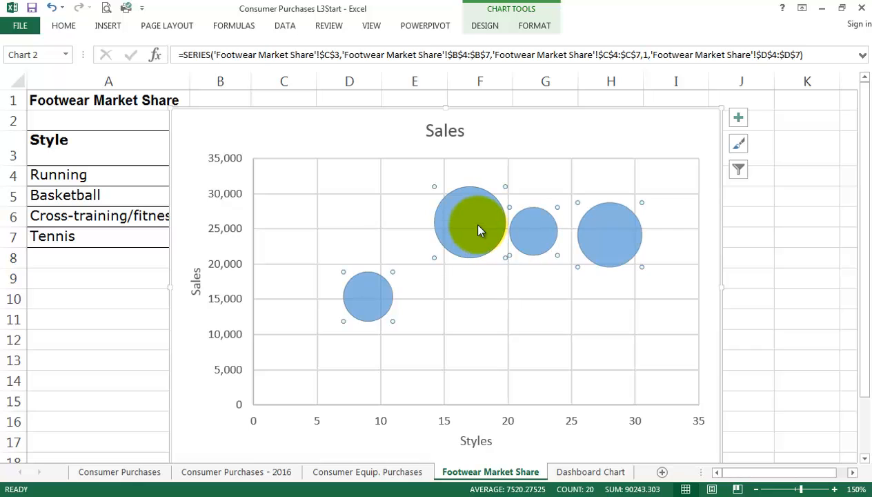
click(741, 122)
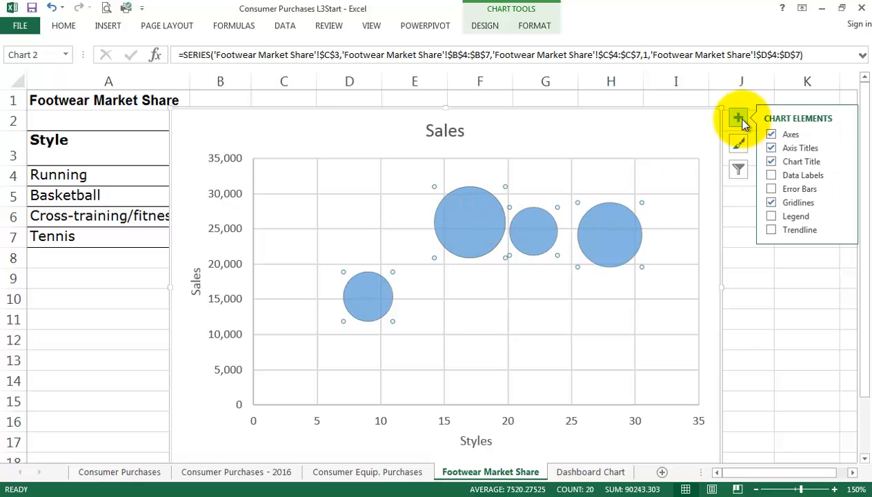
click(844, 174)
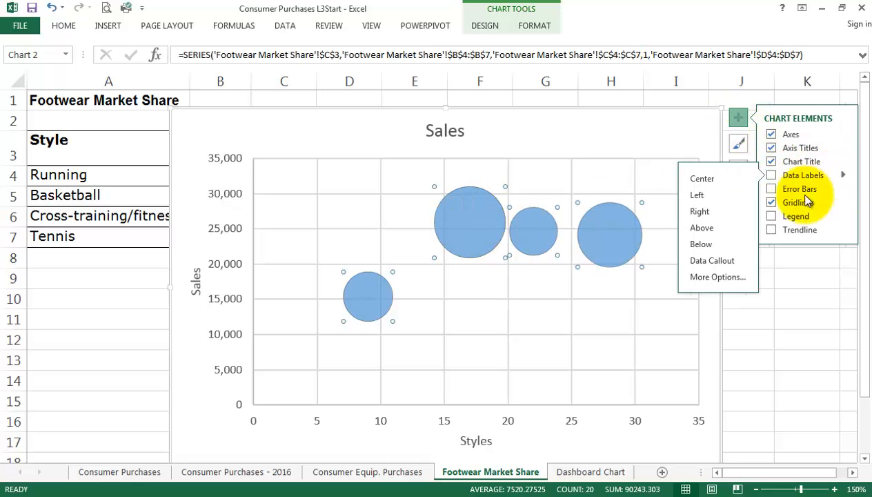
click(725, 279)
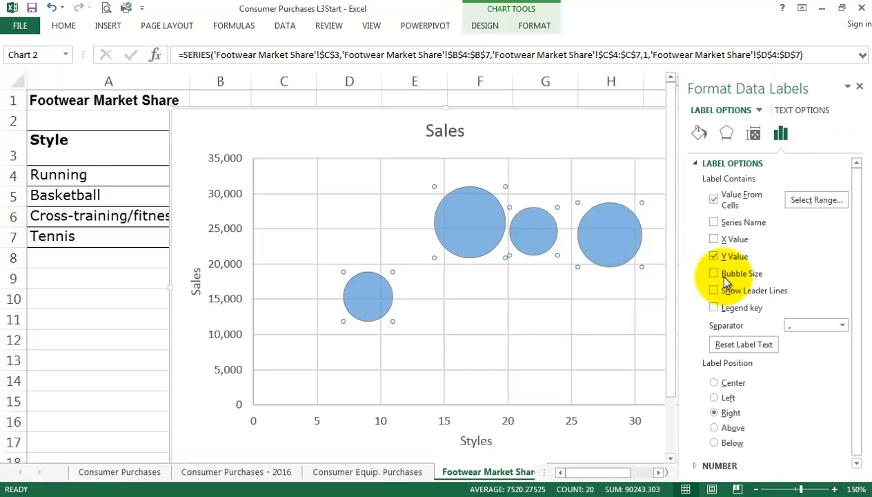
click(714, 199)
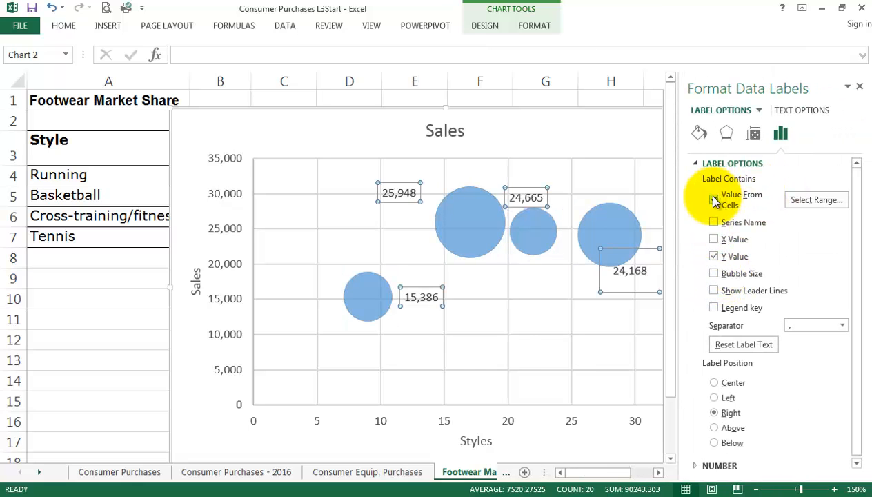
click(714, 200)
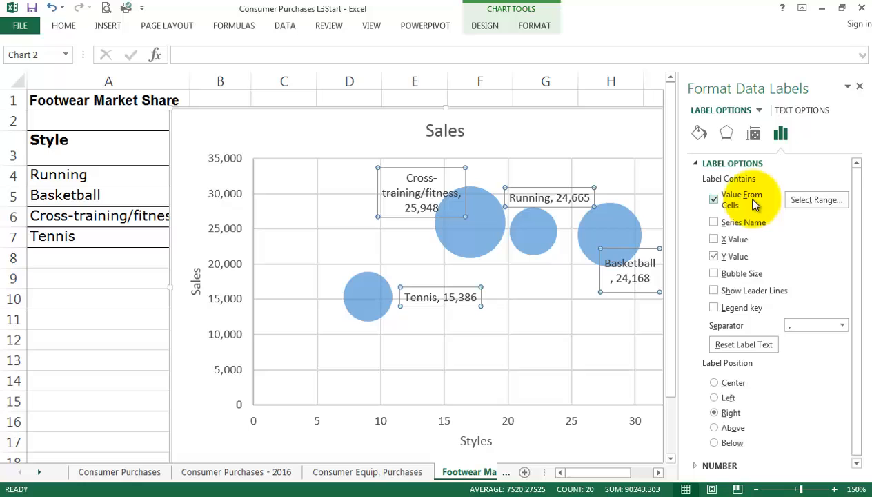
Set the data label range to A4:A7 and remove the Y value from all labels, leaving only the style names.
click(807, 199)
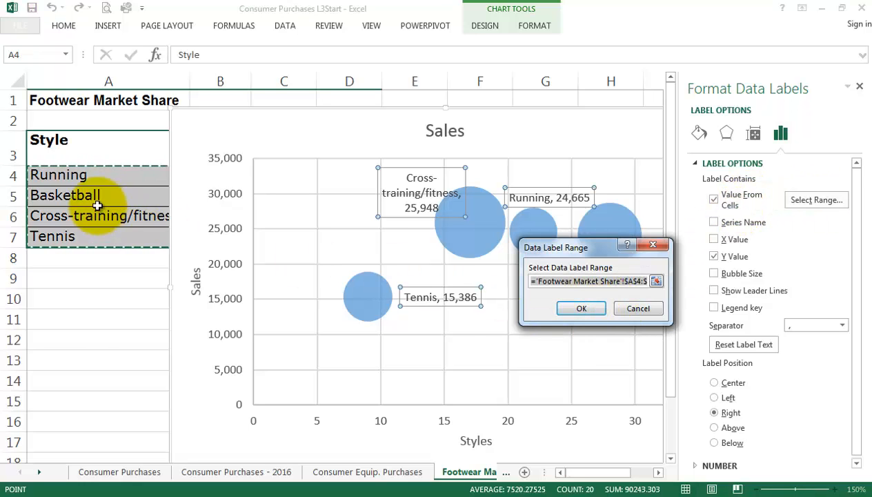
drag(58, 172, 55, 243)
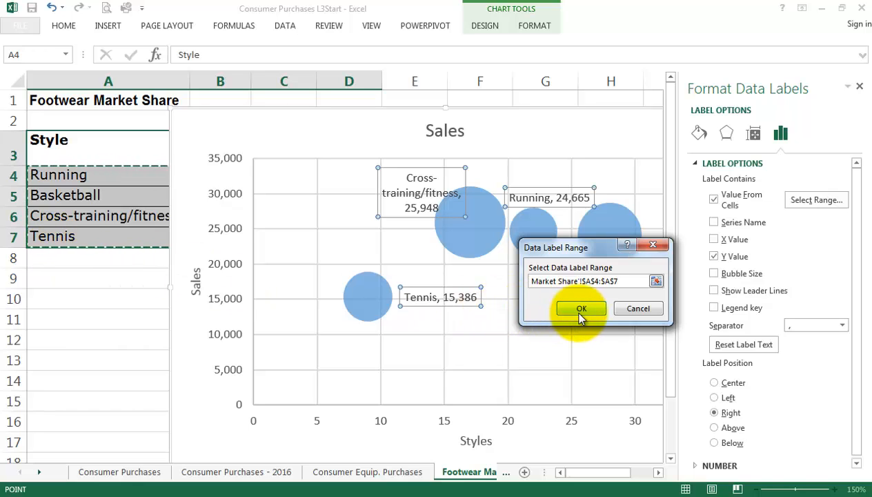
click(580, 314)
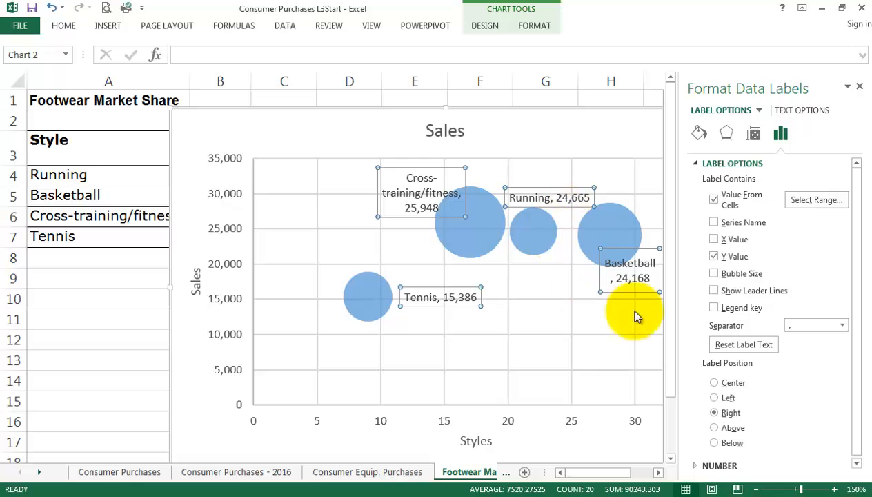
click(715, 257)
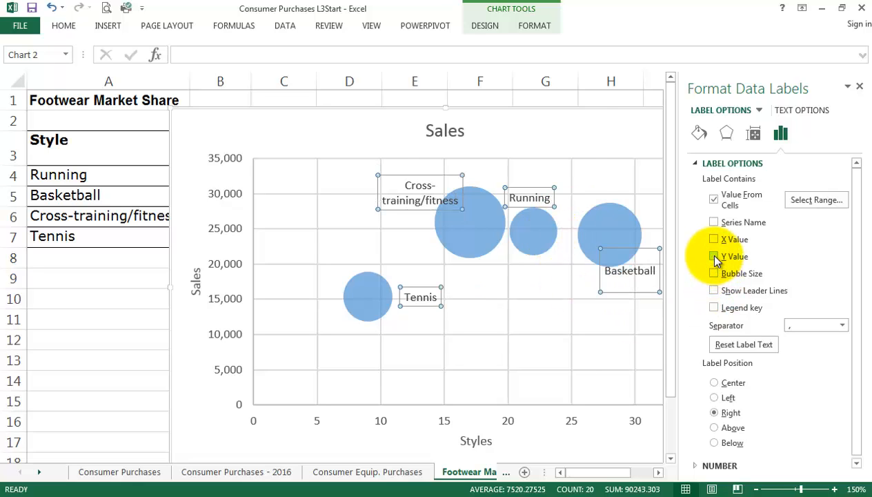
click(861, 87)
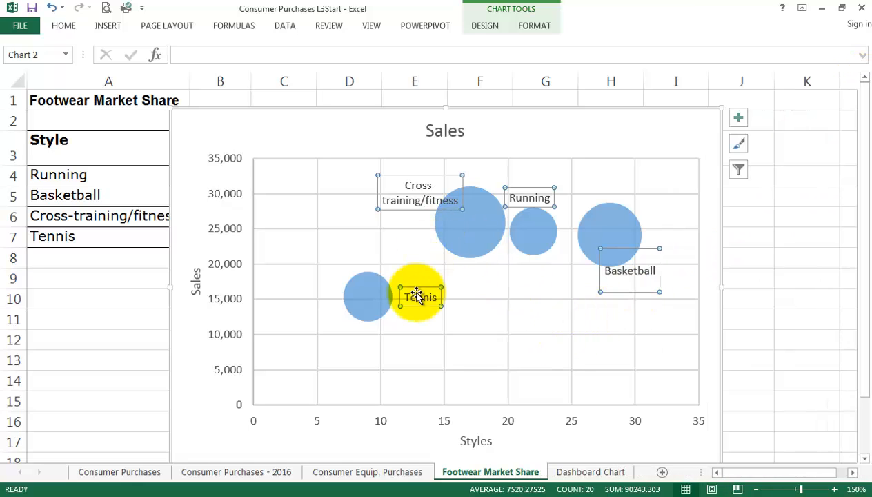
Reposition the Tennis, Cross-training/fitness, Running and Basketball data labels so each sits just above or to the upper left or right of its bubble.
drag(417, 295, 345, 266)
mouse_move(416, 202)
mouse_down()
mouse_move(420, 210)
mouse_move(407, 195)
mouse_up()
drag(549, 201, 555, 206)
click(637, 273)
drag(641, 273, 641, 197)
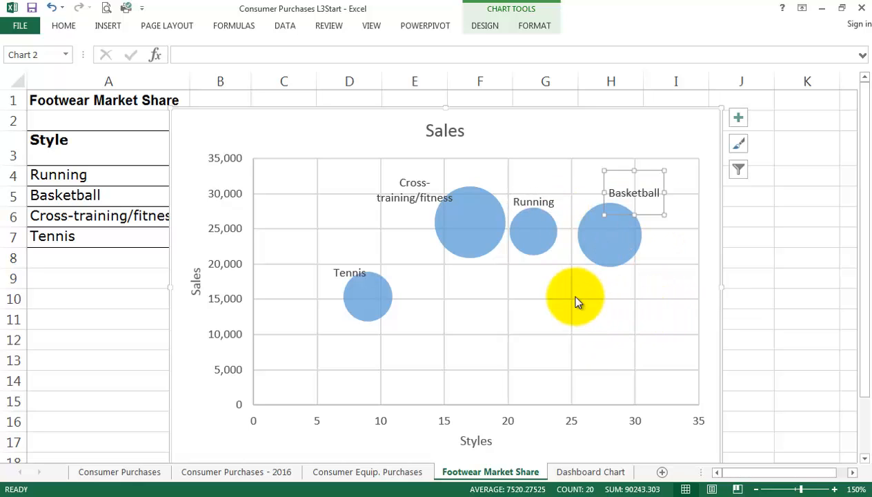
drag(579, 301, 602, 260)
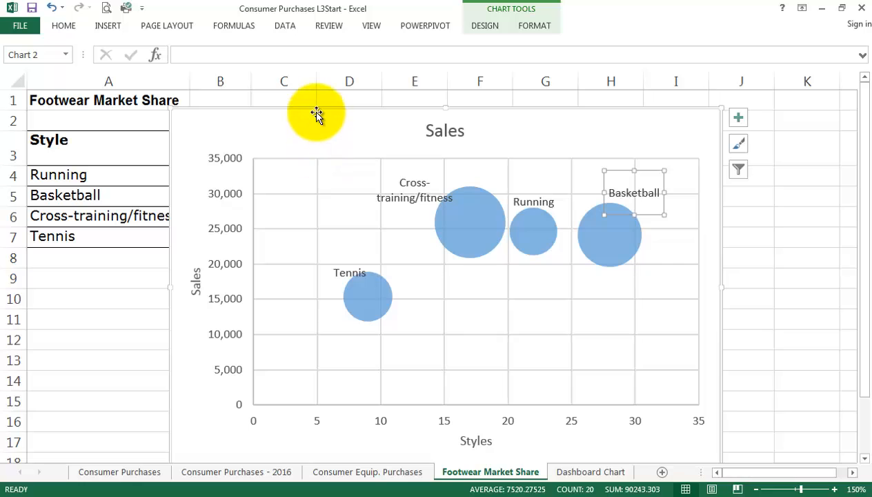
Move the chart clear of the source table to compare the bubbles with its data, and place it back over columns B to J from row 1.
drag(318, 113, 539, 115)
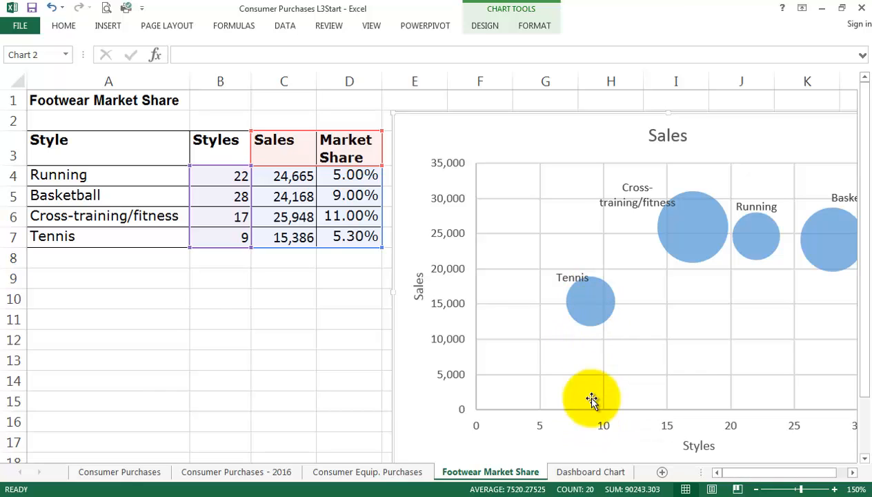
mouse_move(584, 304)
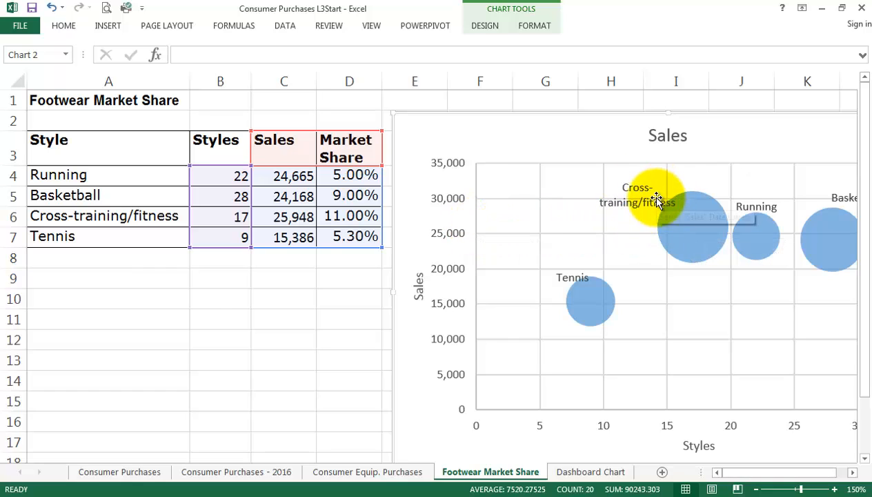
mouse_move(697, 240)
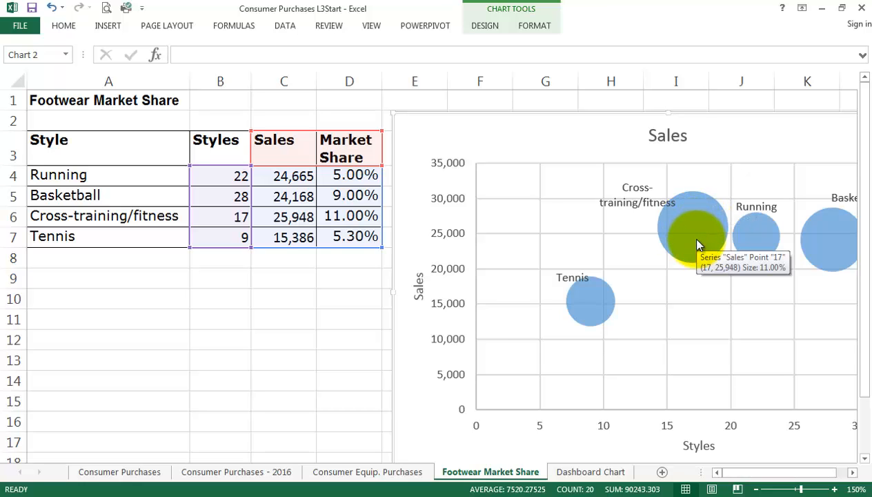
drag(608, 113, 398, 92)
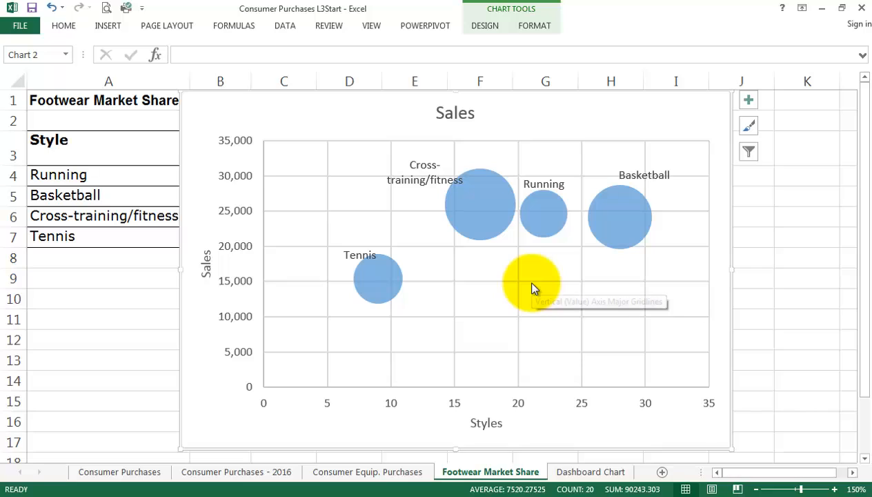